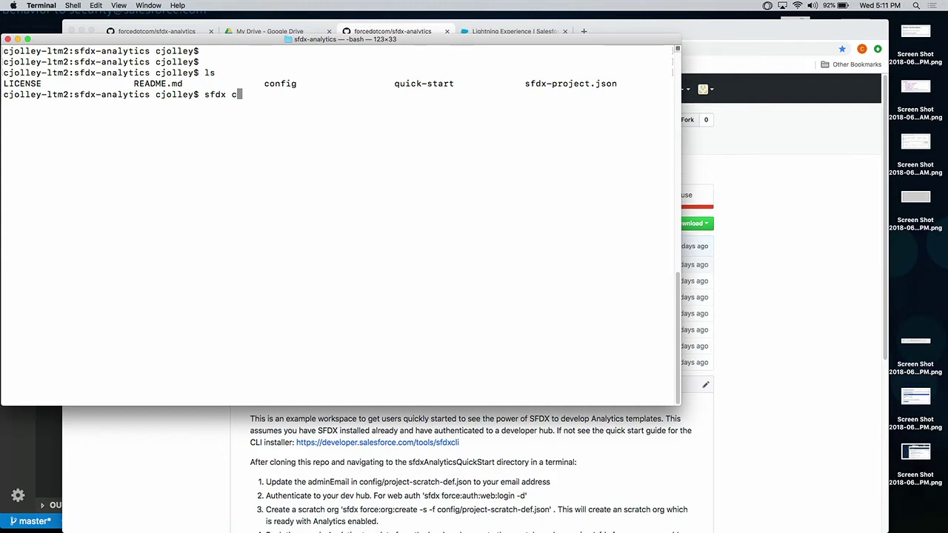
- Create a default scratch org from the project definition by running sfdx force:org:create -s -f config/project-scratch-def.json
{"action": "key", "text": "BackSpace"}
{"action": "type", "text": "force:cr"}
{"action": "key", "text": "BackSpace"}
{"action": "type", "text": "onfig:"}
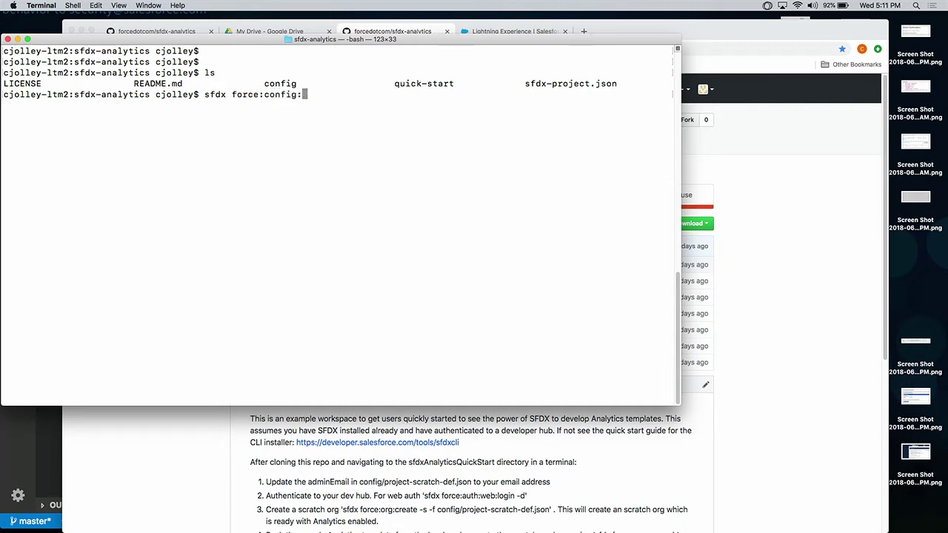
{"action": "key", "text": "BackSpace"}
{"action": "key", "text": "BackSpace"}
{"action": "key", "text": "BackSpace"}
{"action": "key", "text": "BackSpace"}
{"action": "key", "text": "BackSpace"}
{"action": "key", "text": "BackSpace"}
{"action": "key", "text": "BackSpace"}
{"action": "type", "text": "org:create -s -f "}
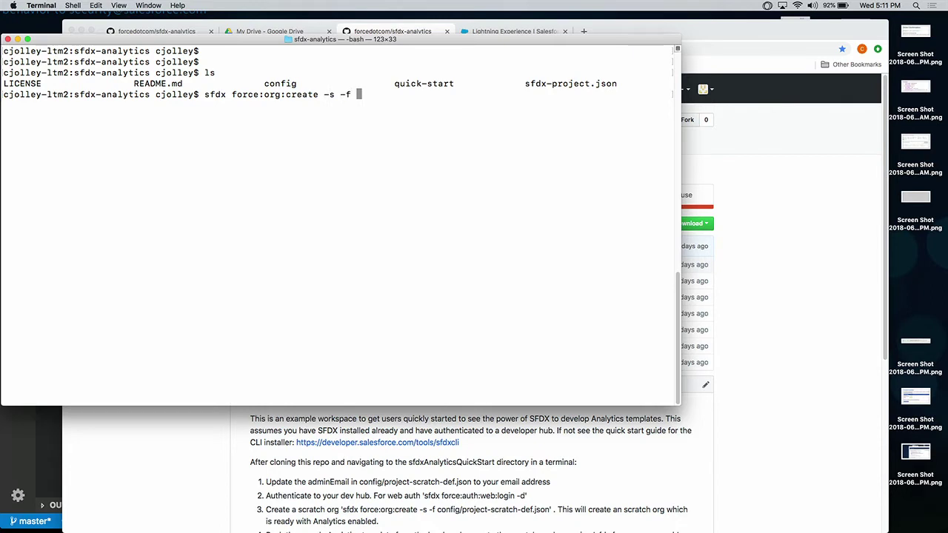
{"action": "type", "text": "co"}
{"action": "key", "text": "Tab"}
{"action": "key", "text": "Tab"}
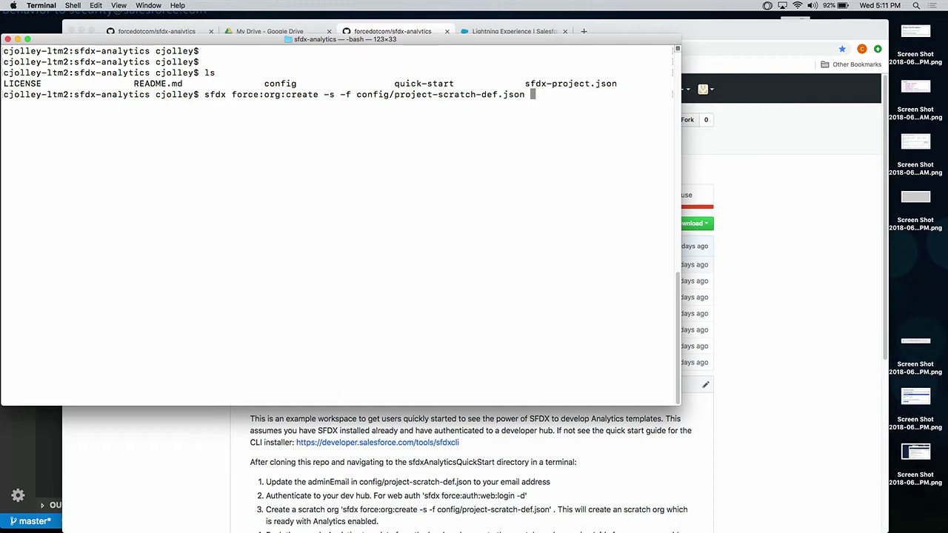
{"action": "key", "text": "Return"}
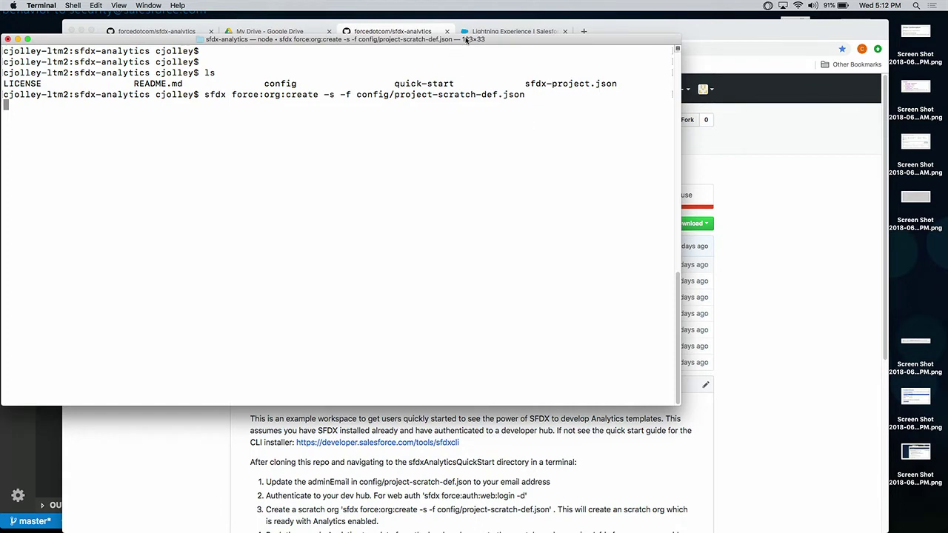
- Open the scratch org in the browser with sfdx force:org:open and allow notifications from the site
{"action": "left_click_drag", "start_coordinate": [467, 41], "coordinate": [500, 40]}
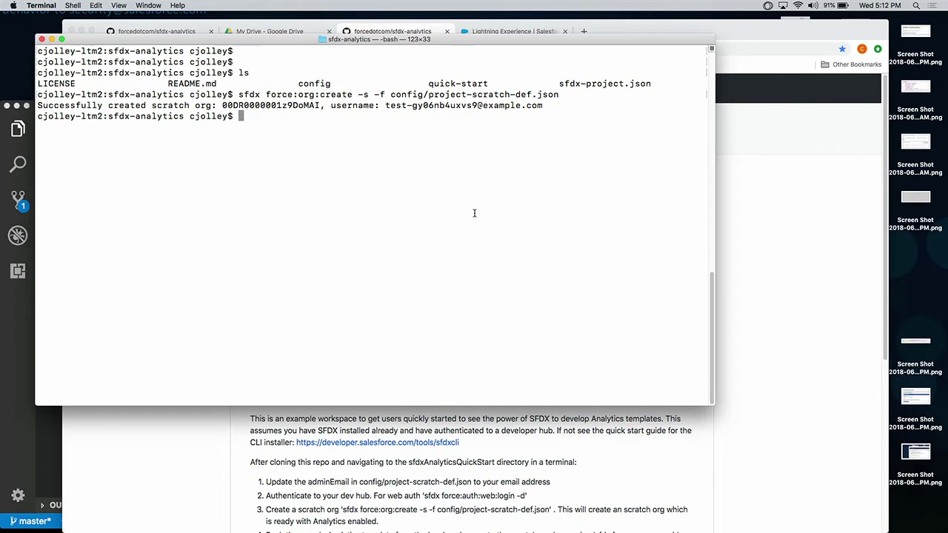
{"action": "type", "text": "sfdx force:org:open"}
{"action": "key", "text": "Return"}
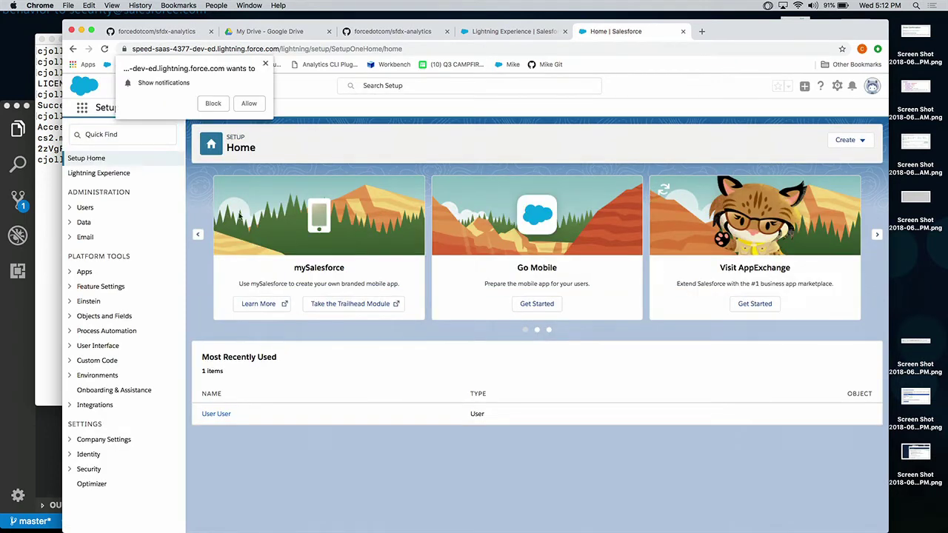
{"action": "left_click", "coordinate": [247, 105]}
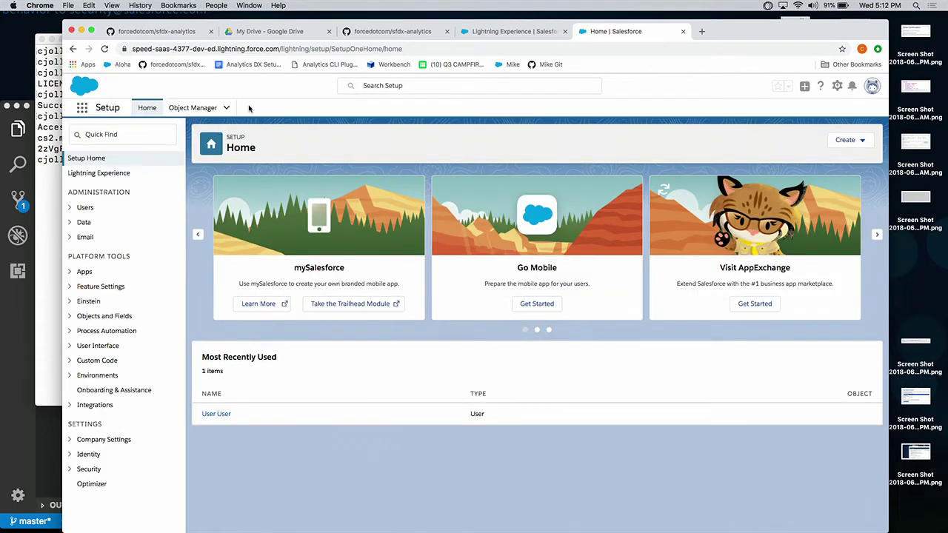
- Launch Analytics Studio from the org, always allowing pop-ups and redirects from the site, and dismiss the welcome dialog
{"action": "left_click", "coordinate": [82, 109]}
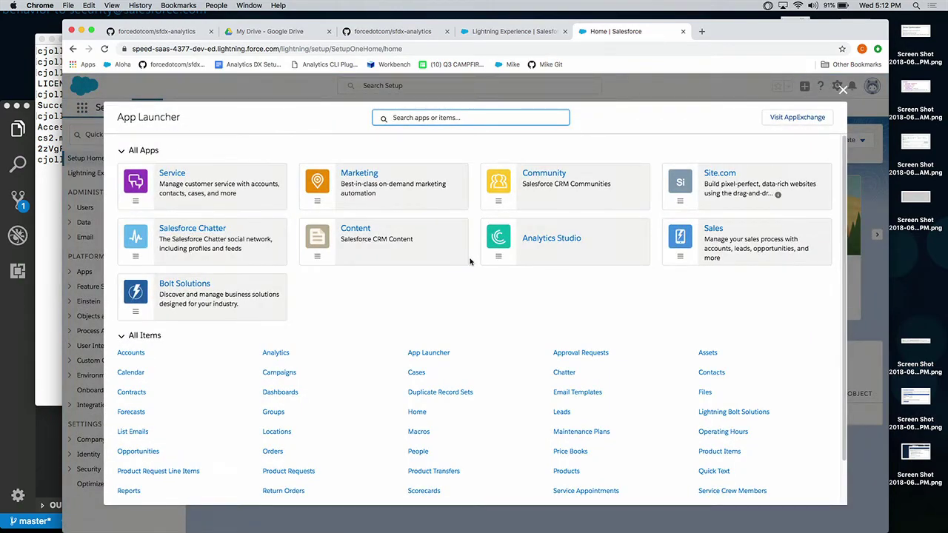
{"action": "left_click", "coordinate": [511, 251]}
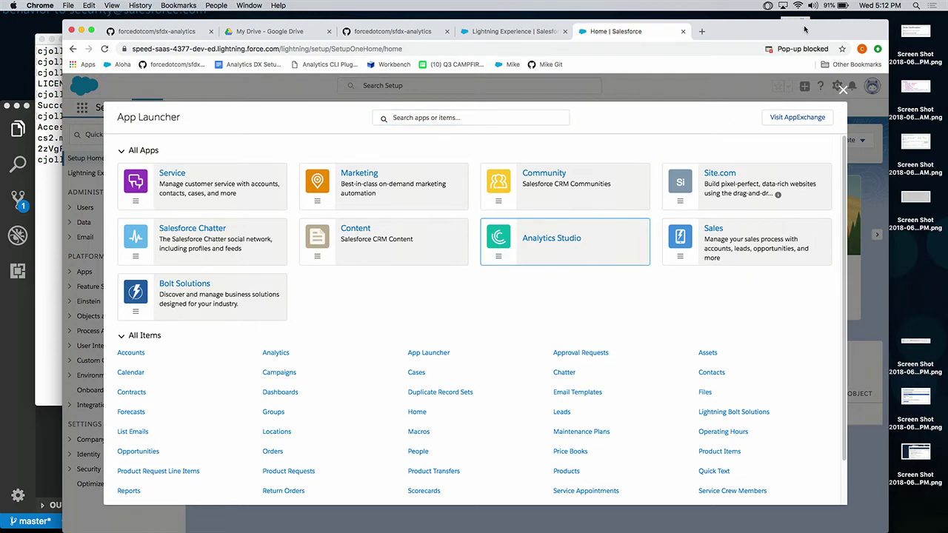
{"action": "left_click", "coordinate": [792, 49]}
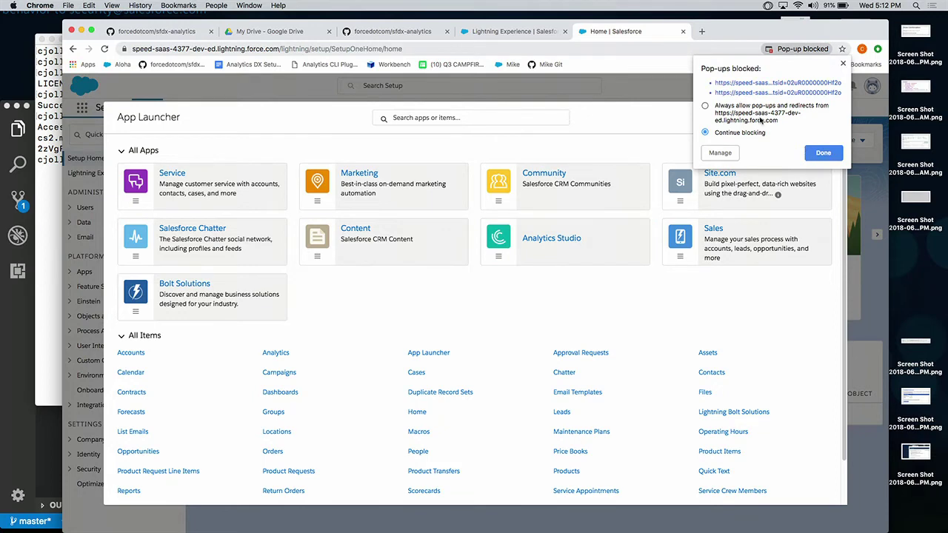
{"action": "left_click", "coordinate": [737, 109]}
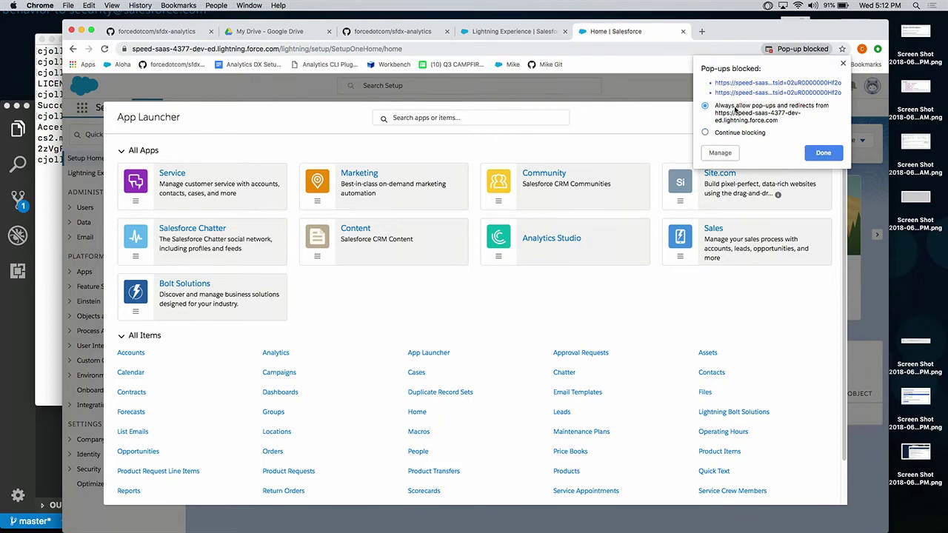
{"action": "left_click", "coordinate": [823, 154]}
{"action": "left_click", "coordinate": [600, 238]}
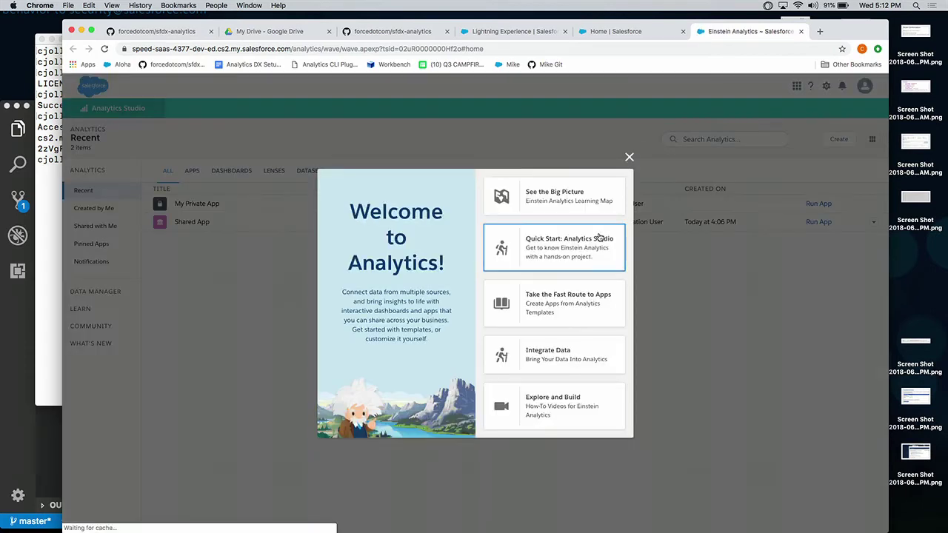
{"action": "left_click", "coordinate": [630, 157]}
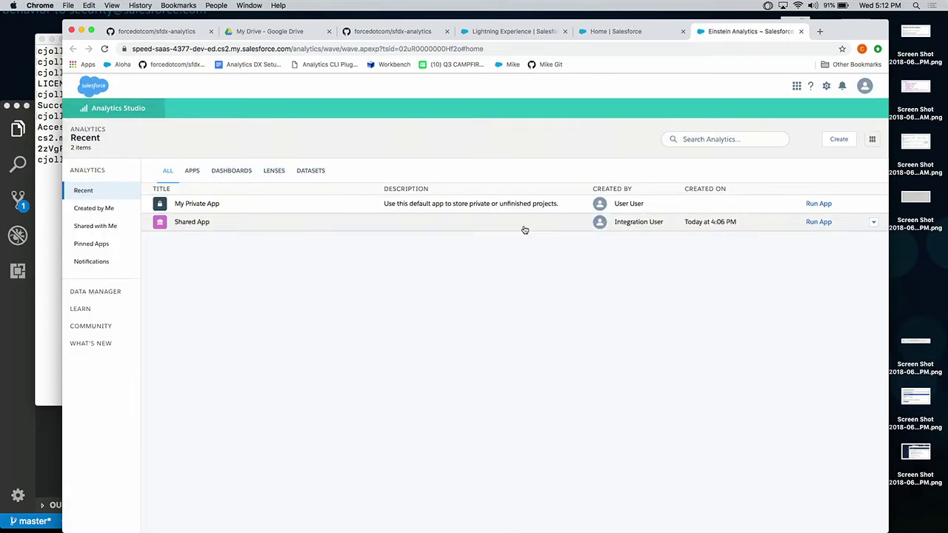
- Examine the org's recent apps and dashboards and the templates offered for a new dashboard, leaving without creating one
{"action": "left_click", "coordinate": [194, 172]}
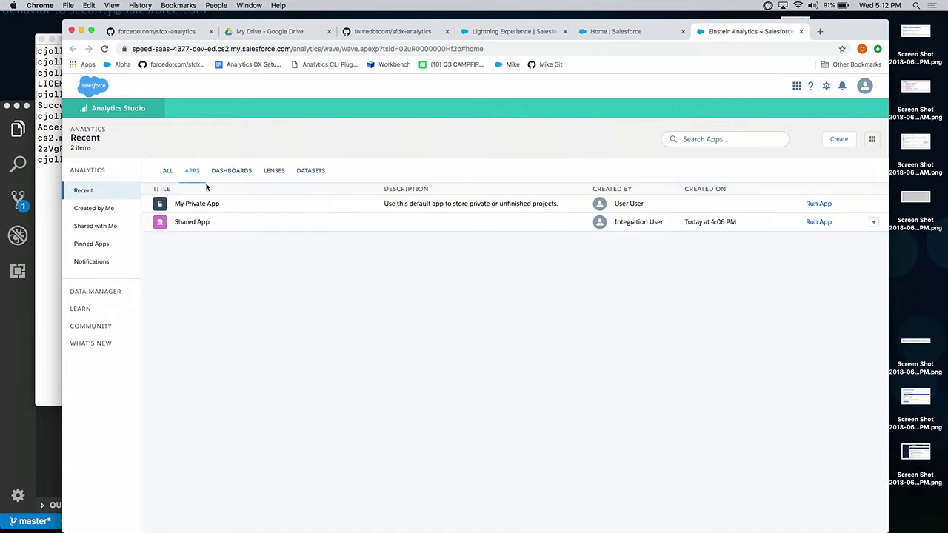
{"action": "left_click", "coordinate": [245, 172]}
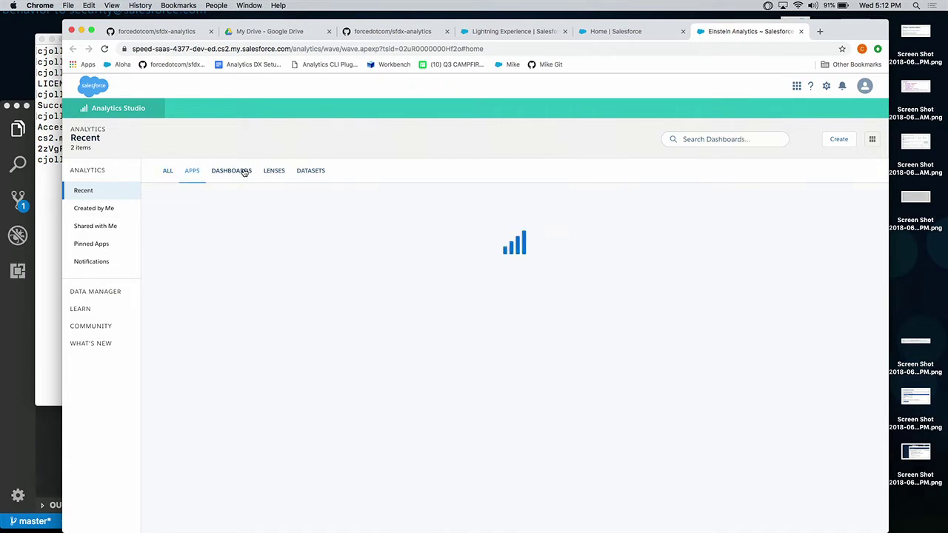
{"action": "left_click", "coordinate": [839, 139]}
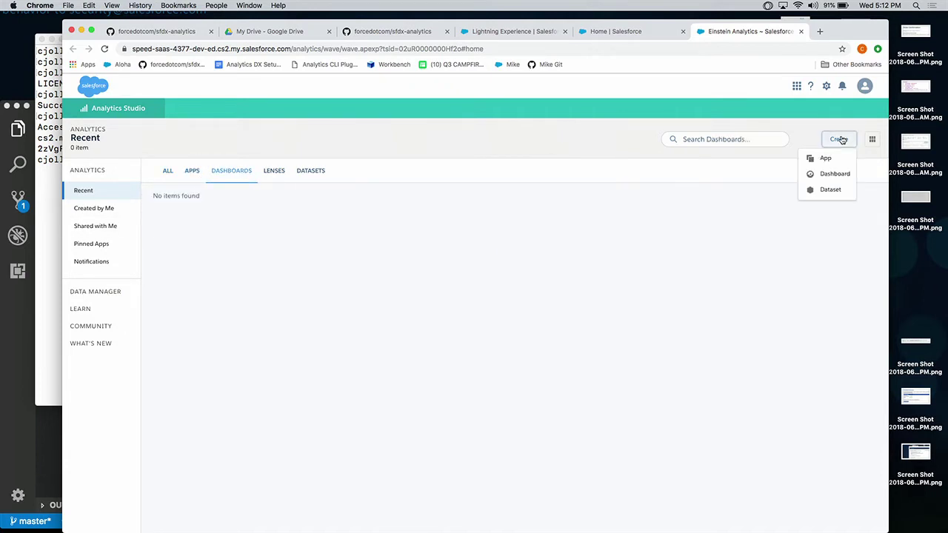
{"action": "right_click", "coordinate": [830, 177]}
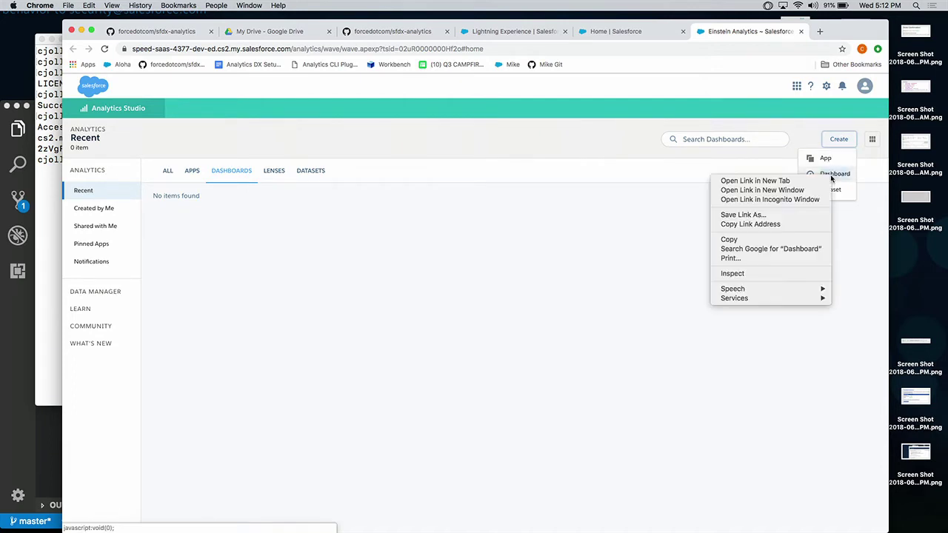
{"action": "key", "text": "Escape"}
{"action": "left_click", "coordinate": [836, 174]}
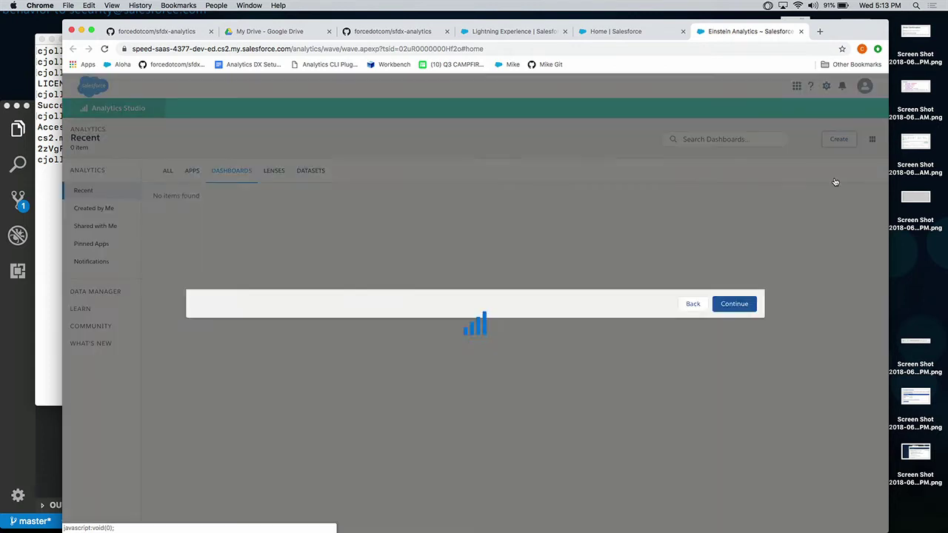
{"action": "right_click", "coordinate": [621, 369]}
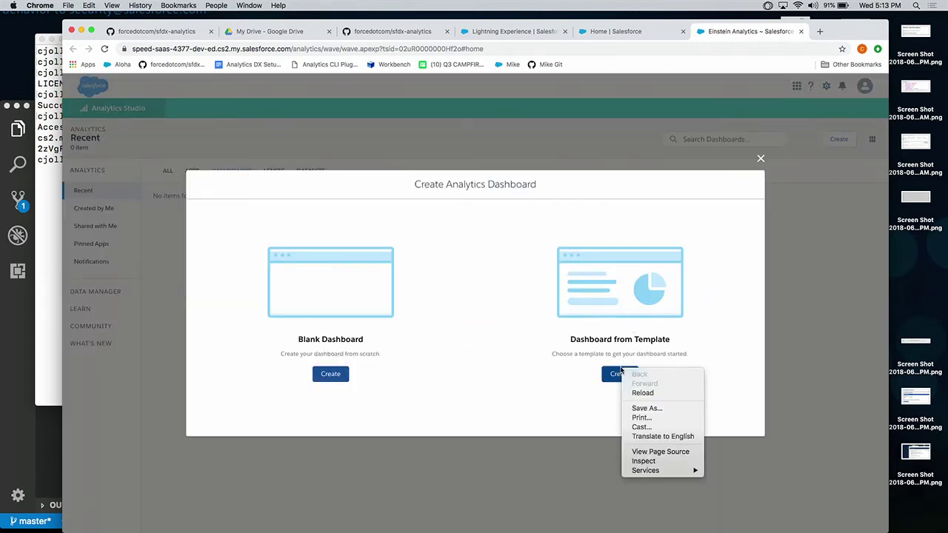
{"action": "left_click", "coordinate": [631, 288]}
{"action": "right_click", "coordinate": [626, 282]}
{"action": "left_click", "coordinate": [619, 374]}
{"action": "right_click", "coordinate": [616, 368]}
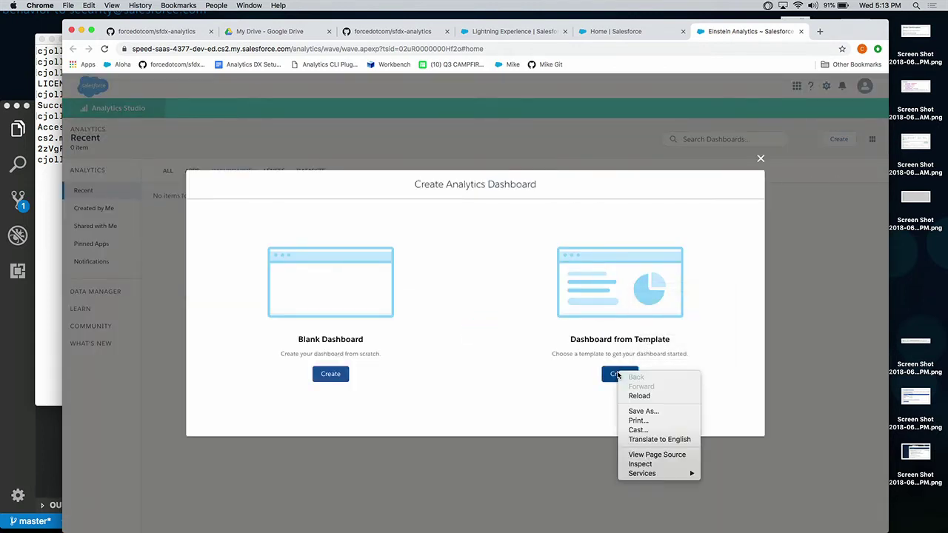
{"action": "left_click", "coordinate": [619, 375]}
{"action": "left_click", "coordinate": [619, 374]}
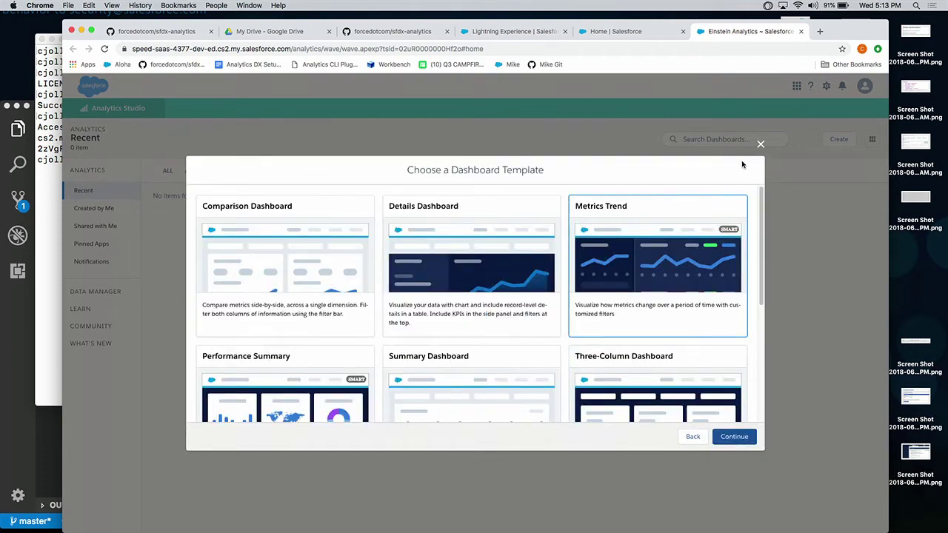
{"action": "left_click", "coordinate": [759, 146]}
- Start a new analytics app from a template and look through the available app templates
{"action": "left_click", "coordinate": [835, 139]}
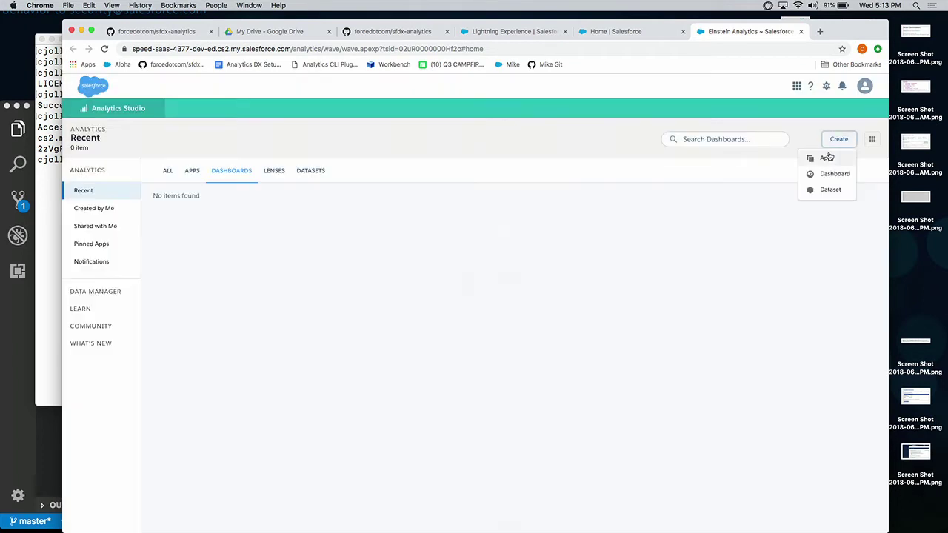
{"action": "left_click", "coordinate": [828, 162]}
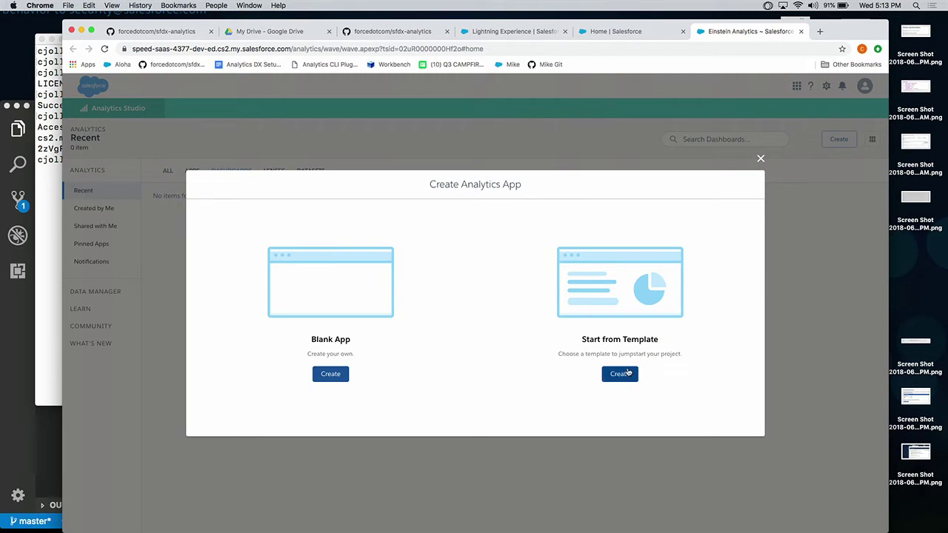
{"action": "left_click", "coordinate": [622, 373]}
{"action": "left_click", "coordinate": [628, 372]}
{"action": "scroll", "coordinate": [590, 316], "scroll_direction": "down", "scroll_amount": 1}
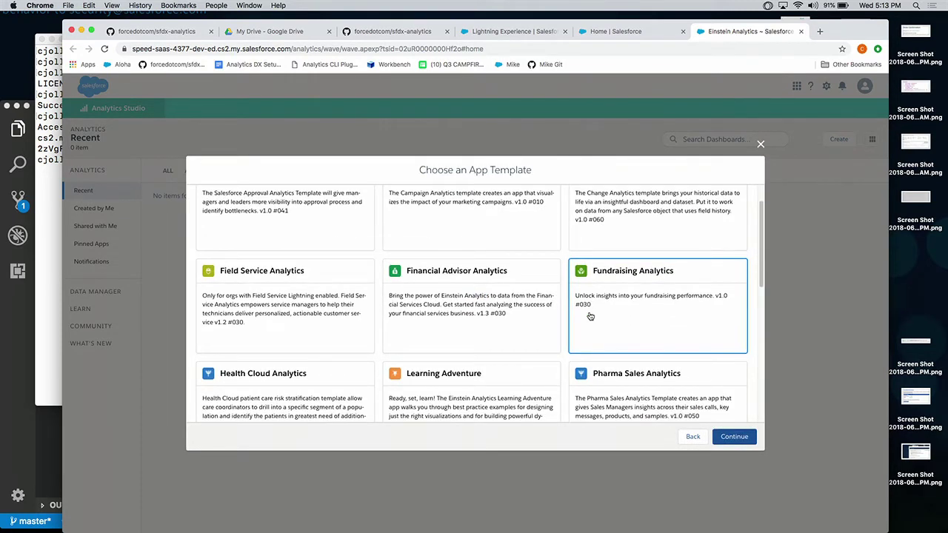
{"action": "left_click", "coordinate": [474, 307]}
{"action": "scroll", "coordinate": [459, 311], "scroll_direction": "down", "scroll_amount": 2}
{"action": "left_click", "coordinate": [436, 310]}
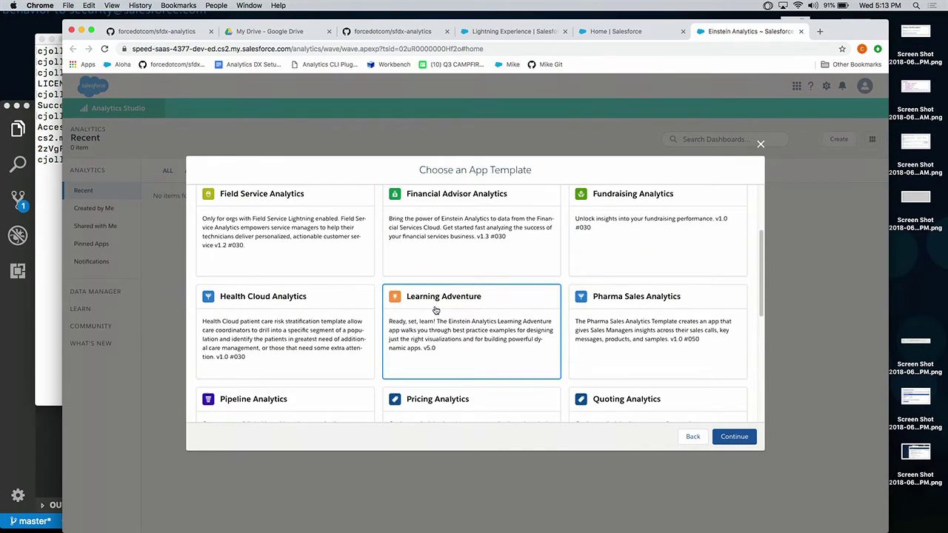
{"action": "scroll", "coordinate": [435, 310], "scroll_direction": "down", "scroll_amount": 3}
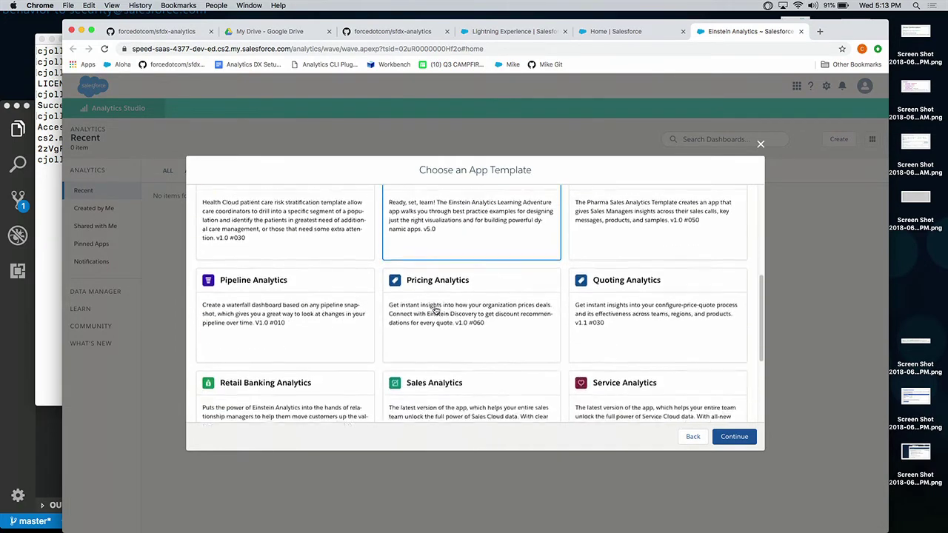
{"action": "scroll", "coordinate": [436, 310], "scroll_direction": "up", "scroll_amount": 5}
{"action": "left_click", "coordinate": [435, 310]}
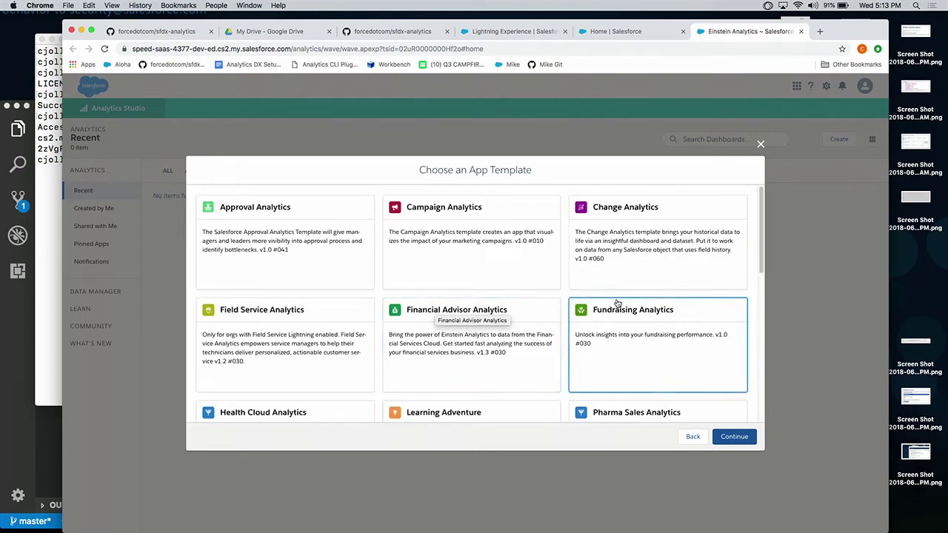
- Review the Approval Analytics template's details and its minimum requirements check, and close the app wizard
{"action": "left_click", "coordinate": [322, 264]}
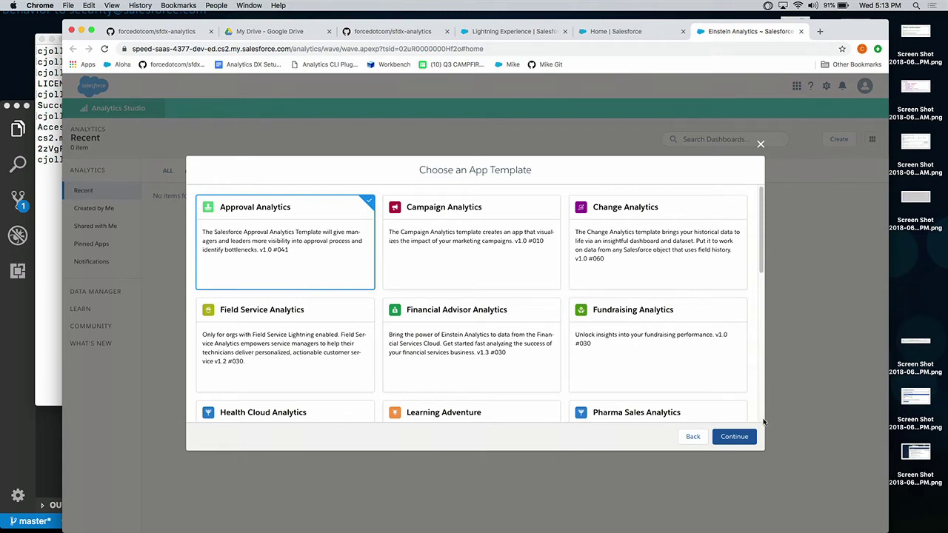
{"action": "left_click", "coordinate": [734, 439]}
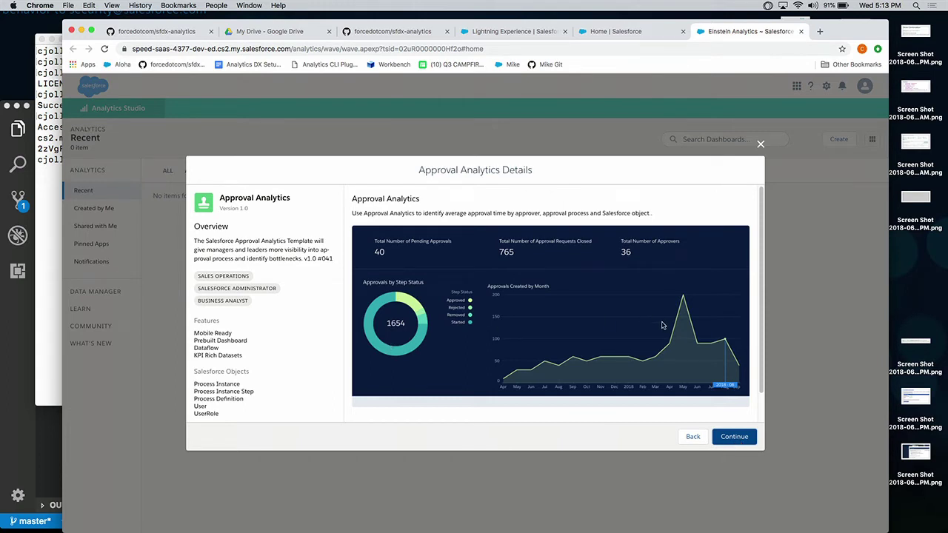
{"action": "scroll", "coordinate": [662, 329], "scroll_direction": "down", "scroll_amount": 2}
{"action": "left_click", "coordinate": [729, 437]}
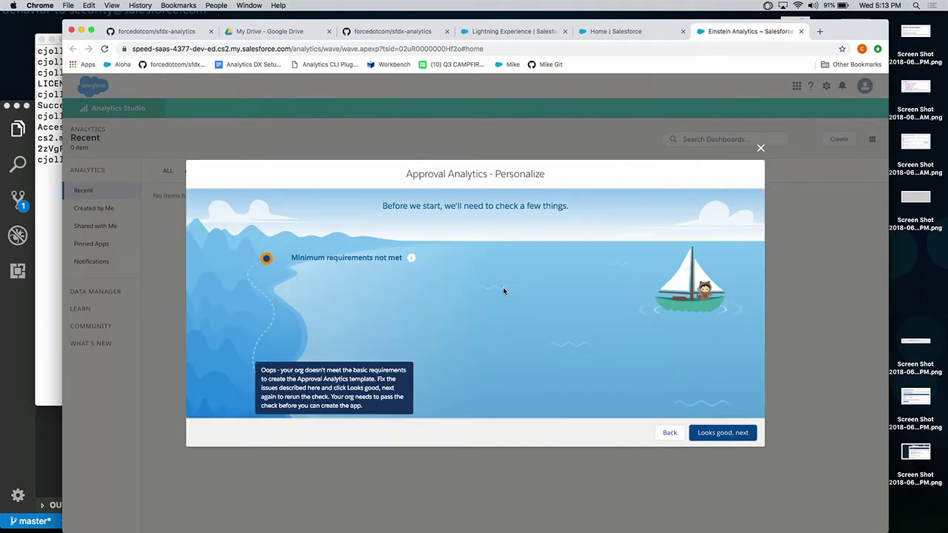
{"action": "right_click", "coordinate": [412, 257]}
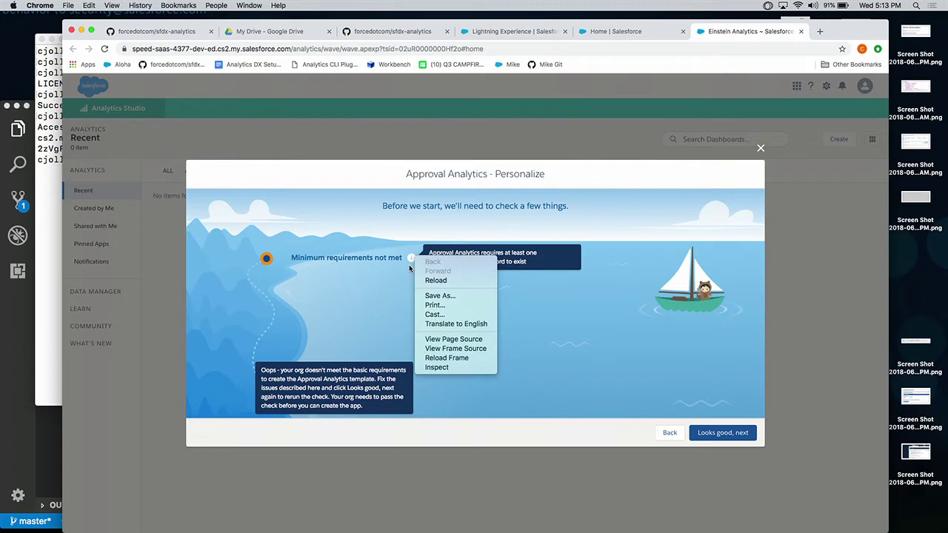
{"action": "right_click", "coordinate": [406, 276]}
{"action": "left_click", "coordinate": [412, 262]}
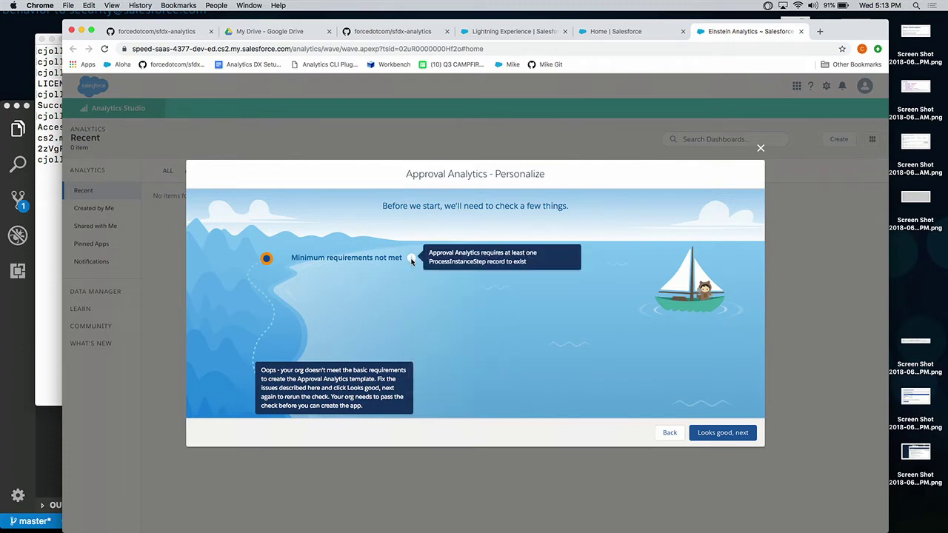
{"action": "left_click", "coordinate": [761, 148]}
- Switch to Terminal and display the top-level SFDX help with sfdx --help
{"action": "key", "text": "super+Tab"}
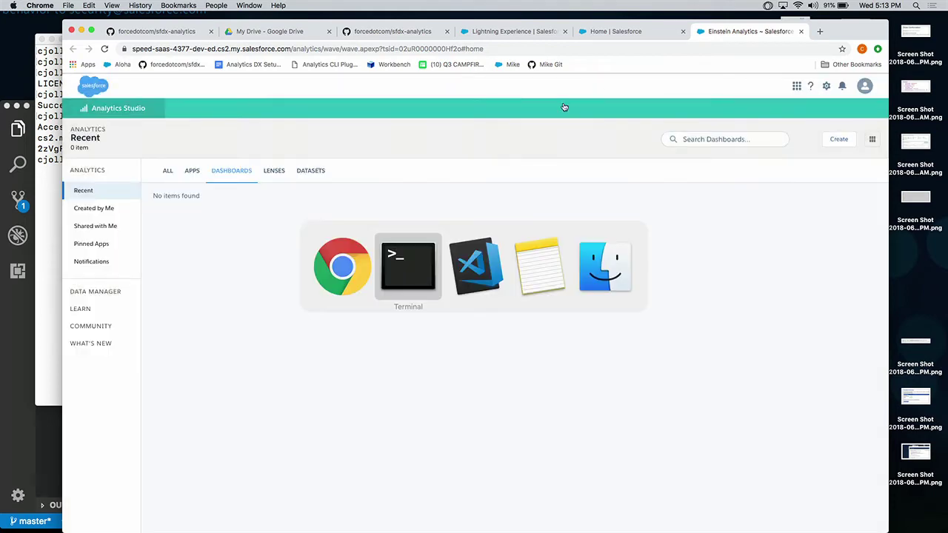
{"action": "key", "text": "Return"}
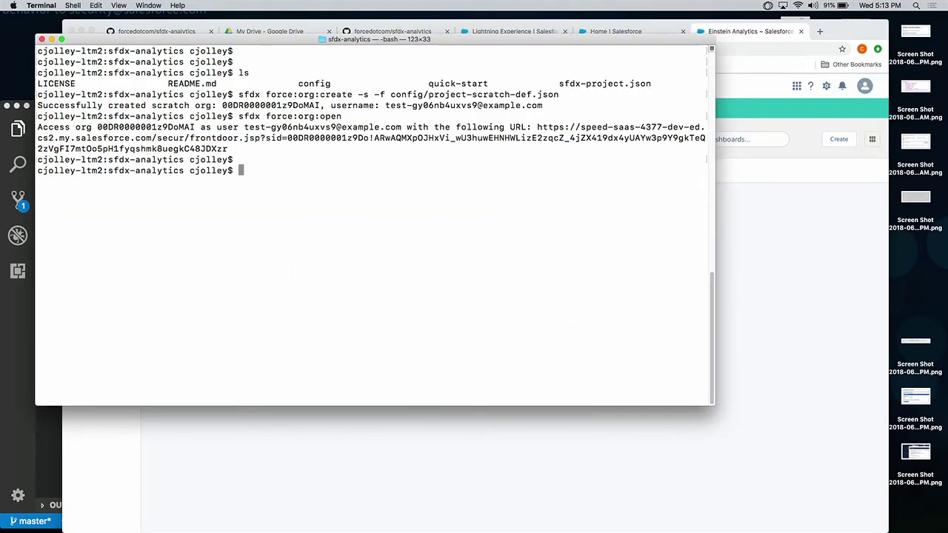
{"action": "type", "text": "sfdx "}
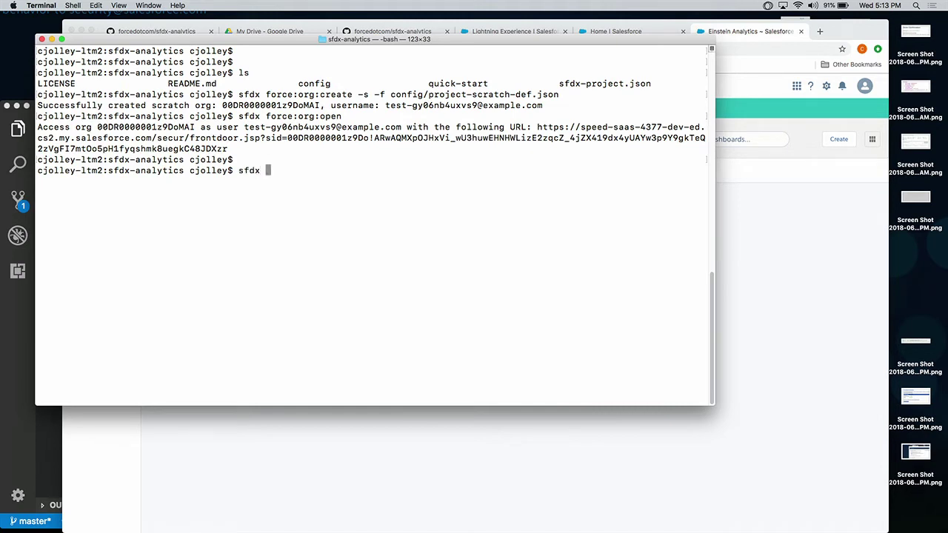
{"action": "type", "text": "--help"}
{"action": "key", "text": "Return"}
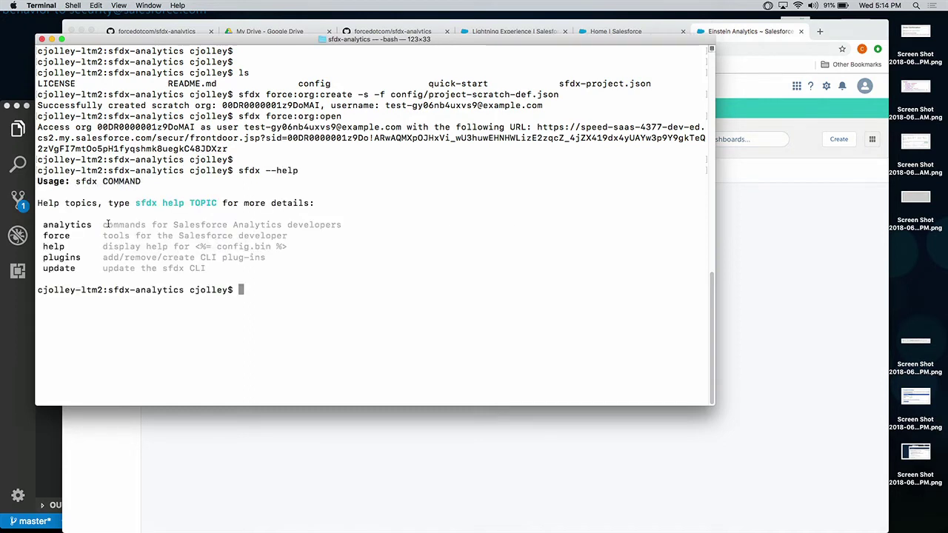
- List the scratch org's custom analytics templates with sfdx analytics:template:list
{"action": "type", "text": "sfdx "}
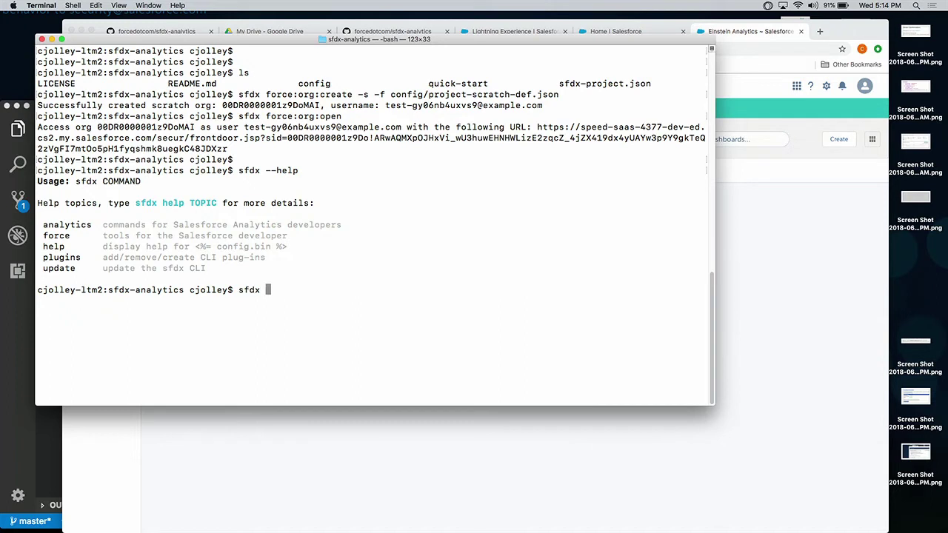
{"action": "type", "text": "analytics"}
{"action": "type", "text": ":templat"}
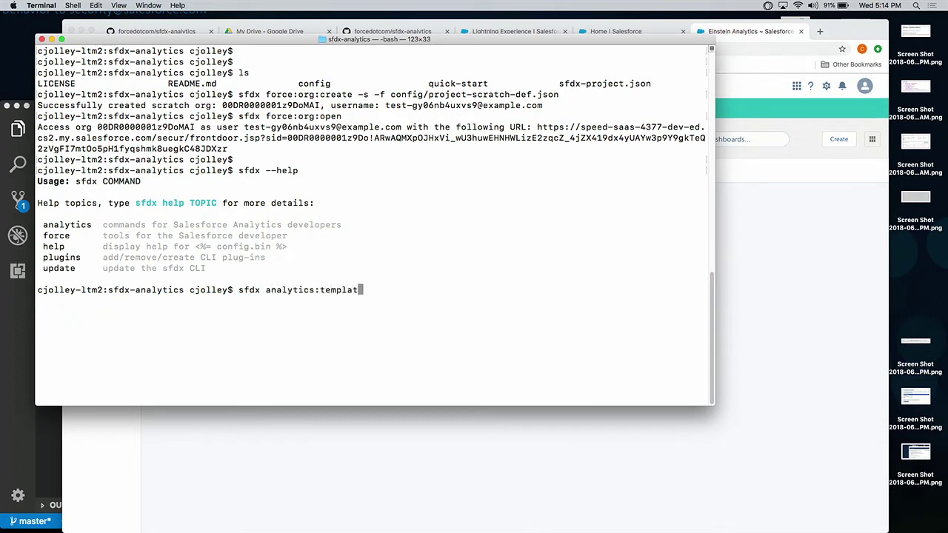
{"action": "type", "text": "e:list"}
{"action": "key", "text": "Return"}
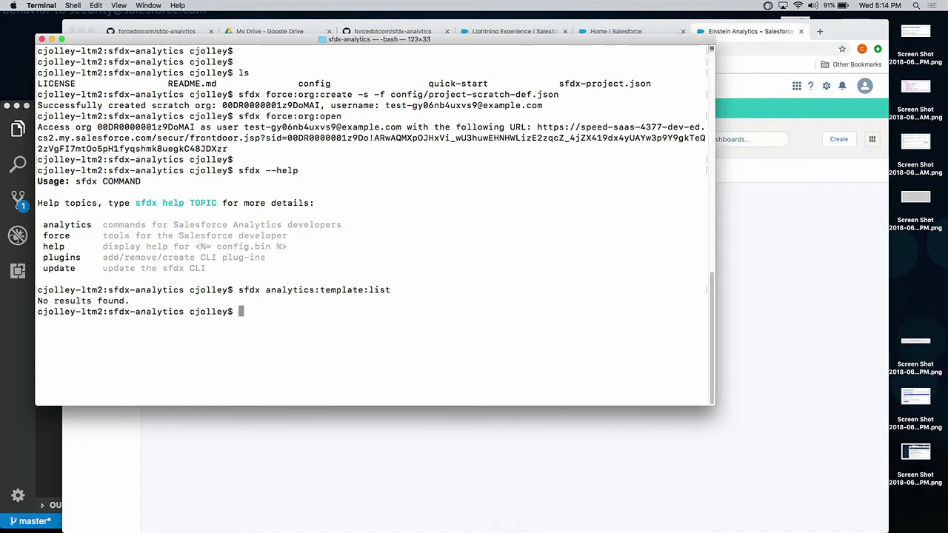
- Rerun the template listing with the -a option to include the built-in Salesforce templates
{"action": "key", "text": "Up"}
{"action": "type", "text": "-a"}
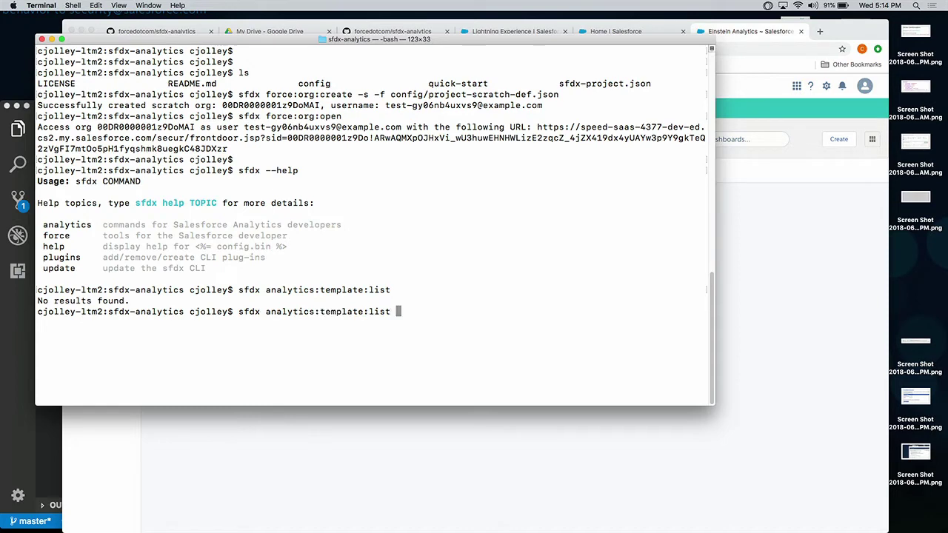
{"action": "key", "text": "Return"}
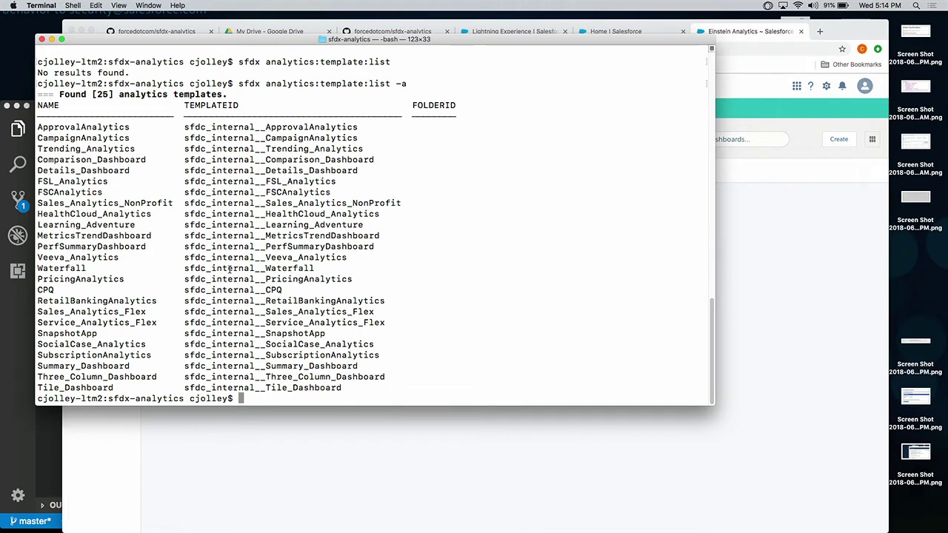
{"action": "key", "text": "Return"}
{"action": "key", "text": "Return"}
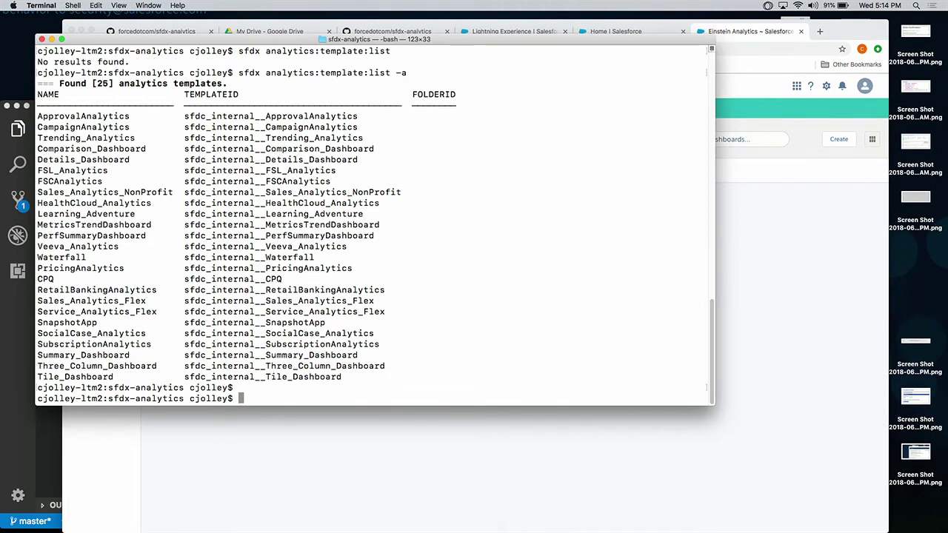
- Push the project's local source to the scratch org with sfdx force:source:push
{"action": "type", "text": "sfdx force"}
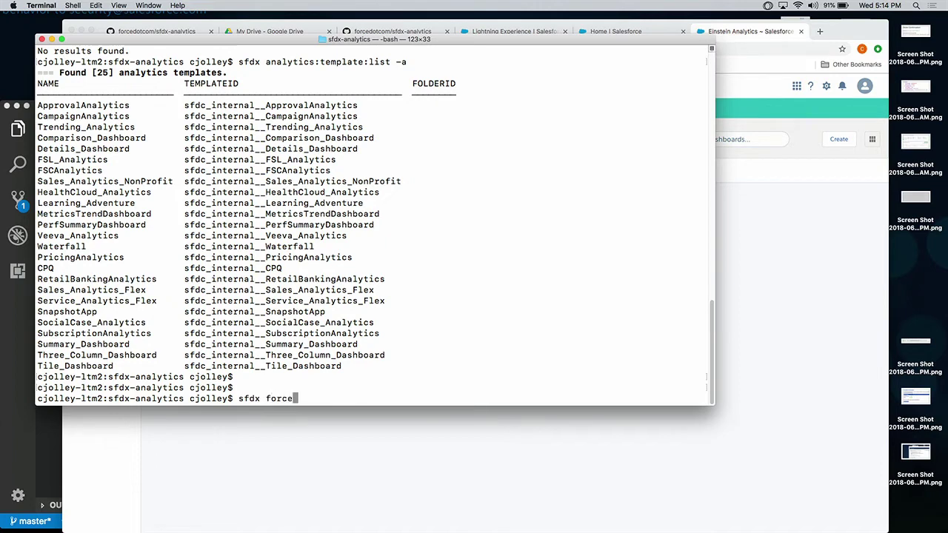
{"action": "type", "text": ":"}
{"action": "type", "text": "source:push"}
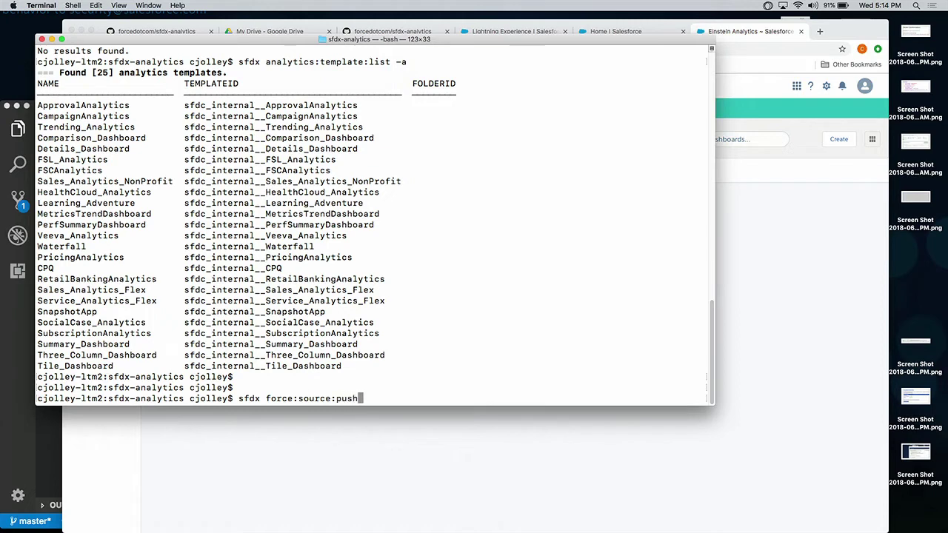
{"action": "key", "text": "Return"}
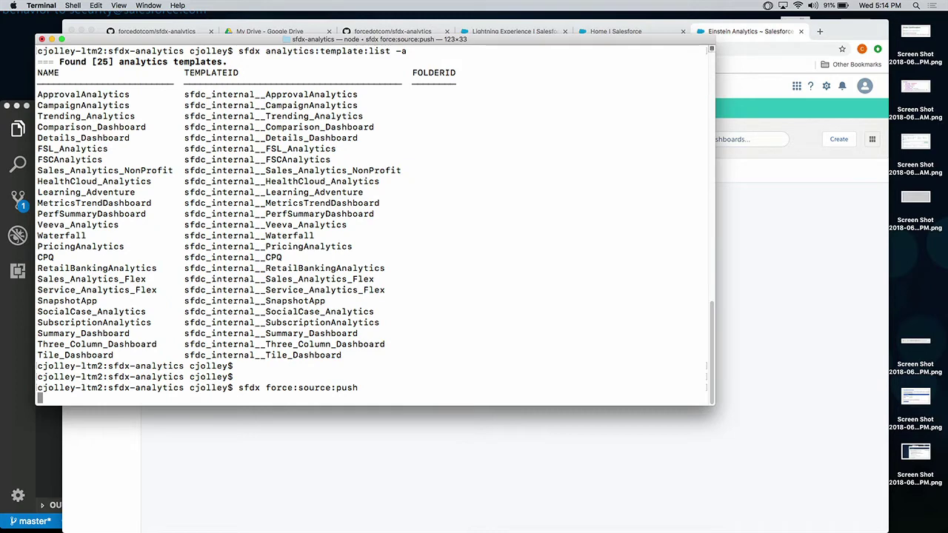
- List all templates again with sfdx analytics:template:list -a and highlight the Mortgage_Calculator entry
{"action": "type", "text": "sfdx analytics:template:list -a"}
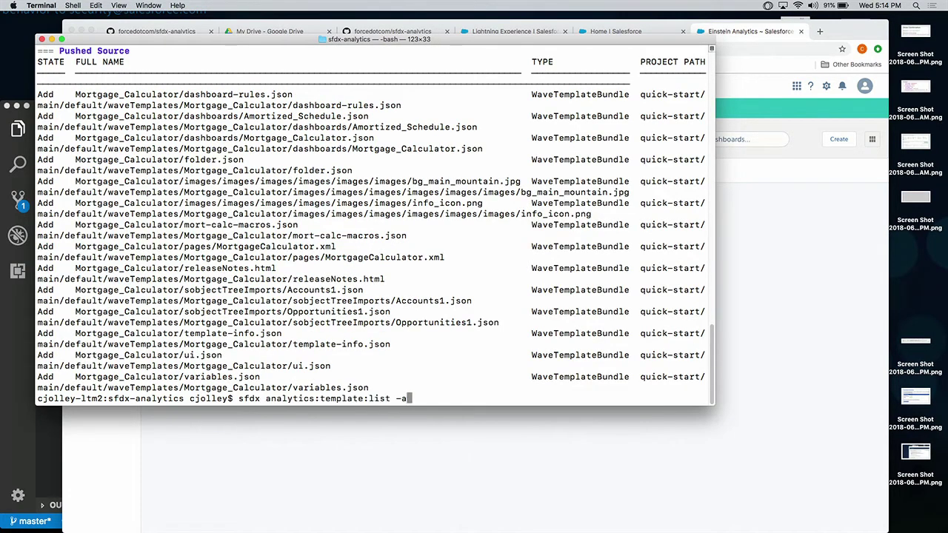
{"action": "key", "text": "Return"}
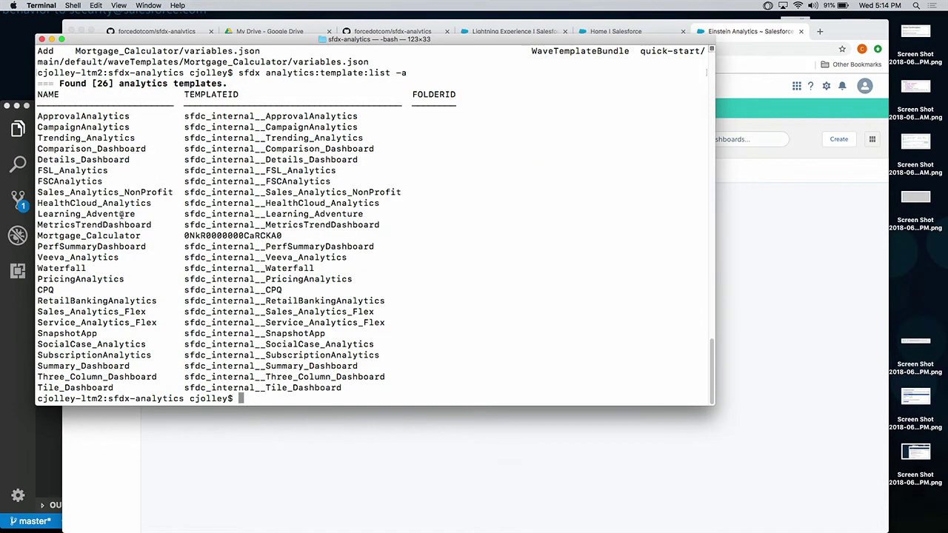
{"action": "left_click_drag", "start_coordinate": [282, 237], "coordinate": [39, 236]}
- Rerun the template listing without the -a option and examine the Mortgage_Calculator entry and its template ID
{"action": "key", "text": "Up"}
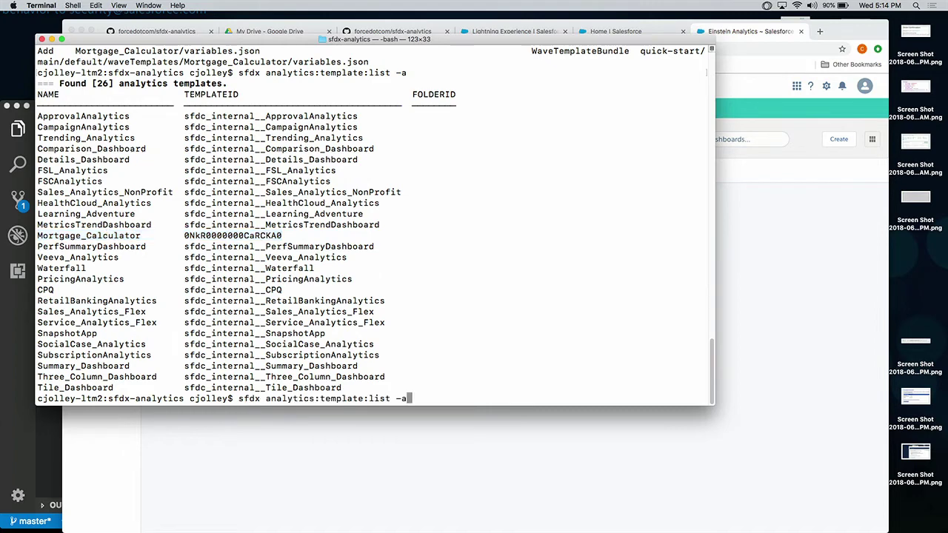
{"action": "key", "text": "BackSpace"}
{"action": "key", "text": "BackSpace"}
{"action": "key", "text": "BackSpace"}
{"action": "key", "text": "Return"}
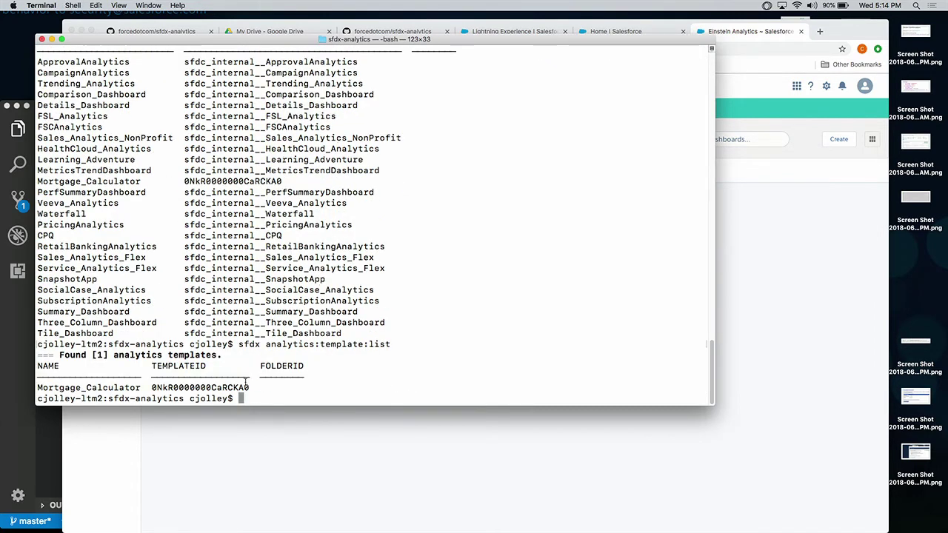
{"action": "left_click_drag", "start_coordinate": [249, 386], "coordinate": [80, 387]}
{"action": "left_click", "coordinate": [361, 328]}
{"action": "key", "text": "Return"}
{"action": "key", "text": "Return"}
{"action": "key", "text": "Return"}
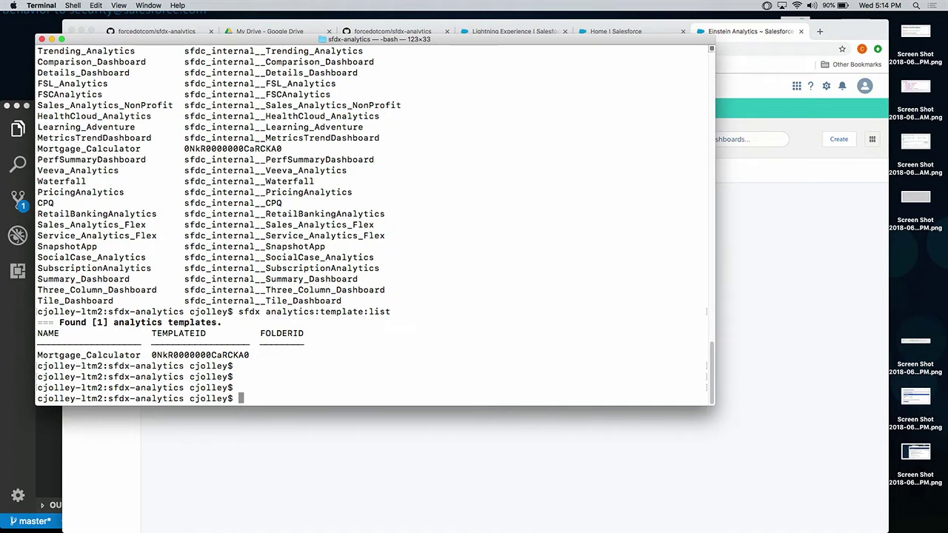
- Switch to Chrome and start a new analytics app from the Mortgage Calculator template in Analytics Studio
{"action": "key", "text": "super+Tab"}
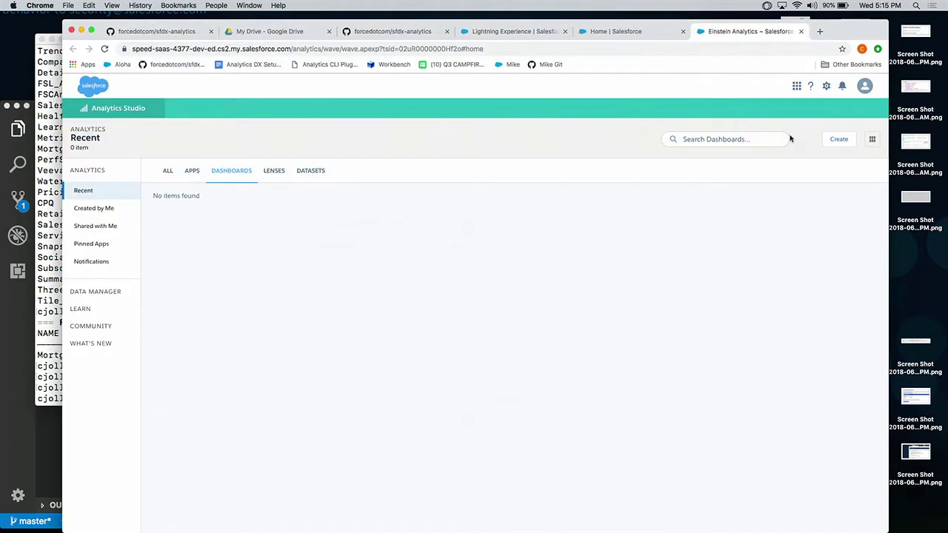
{"action": "left_click", "coordinate": [838, 139]}
{"action": "left_click", "coordinate": [821, 160]}
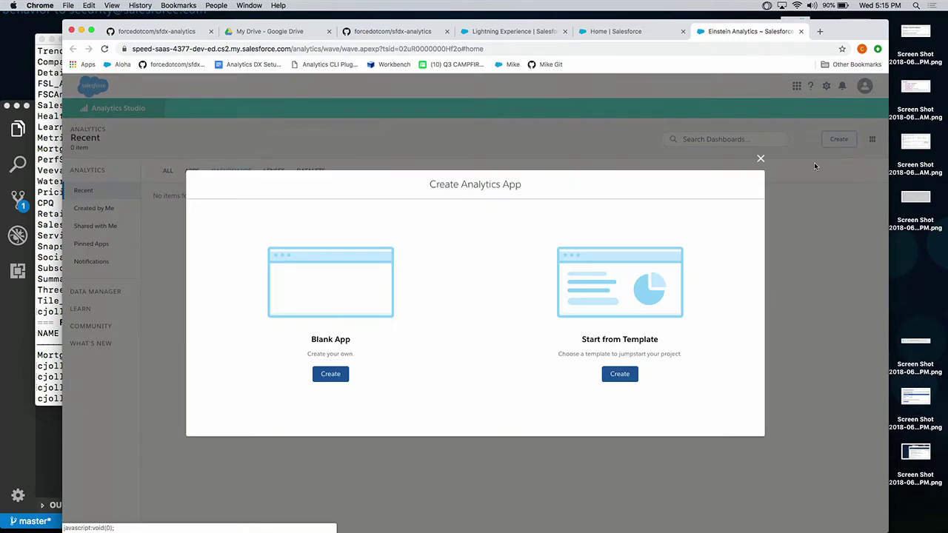
{"action": "left_click", "coordinate": [620, 374]}
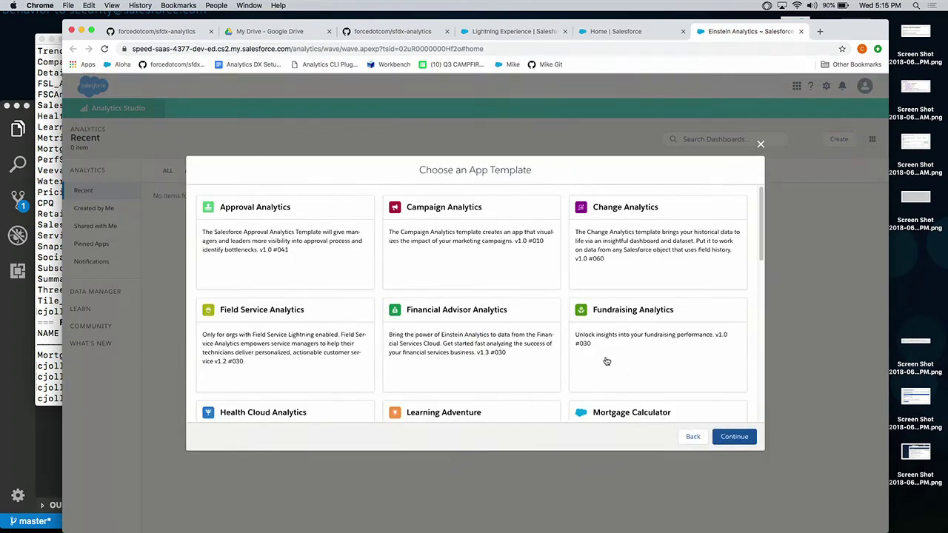
{"action": "scroll", "coordinate": [618, 318], "scroll_direction": "down", "scroll_amount": 3}
{"action": "left_click", "coordinate": [618, 319]}
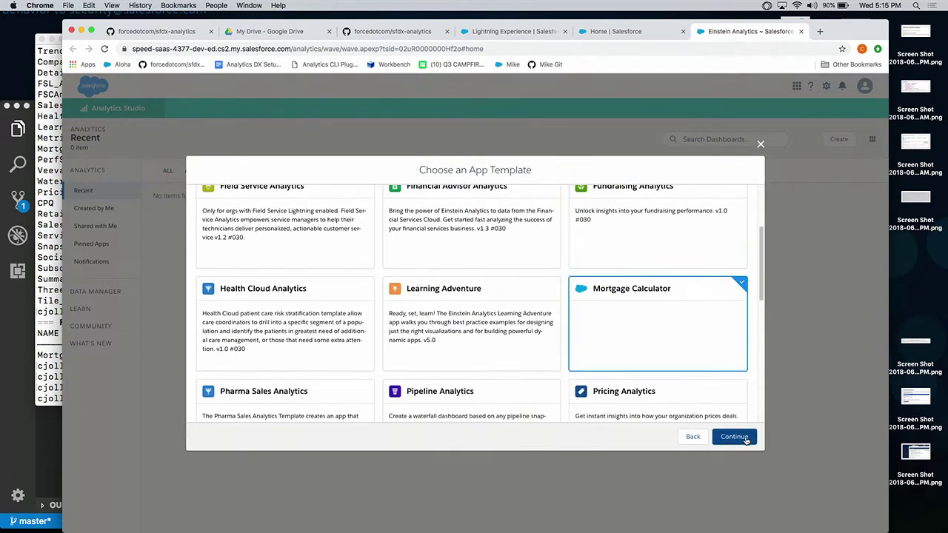
{"action": "left_click", "coordinate": [744, 439]}
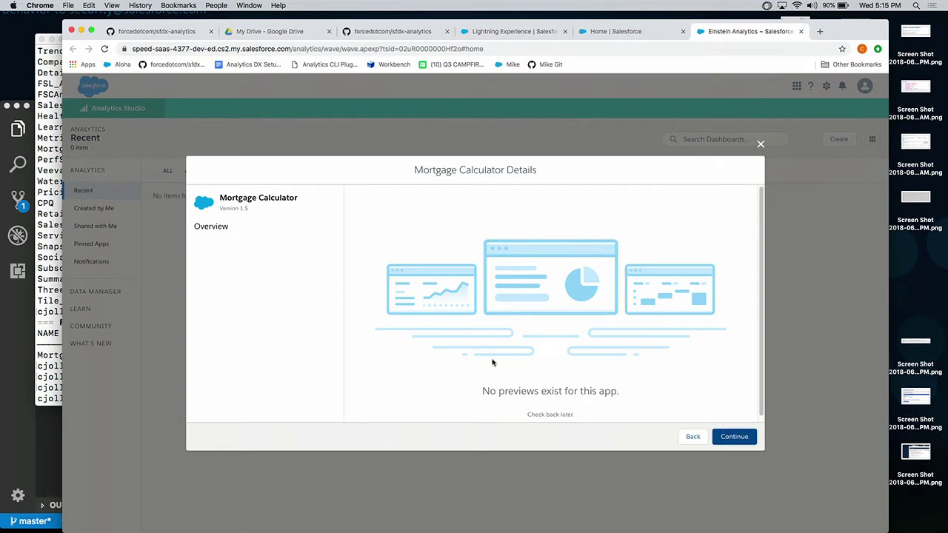
- Accept the template's default loan information, name the app My App, and create it
{"action": "left_click", "coordinate": [738, 442]}
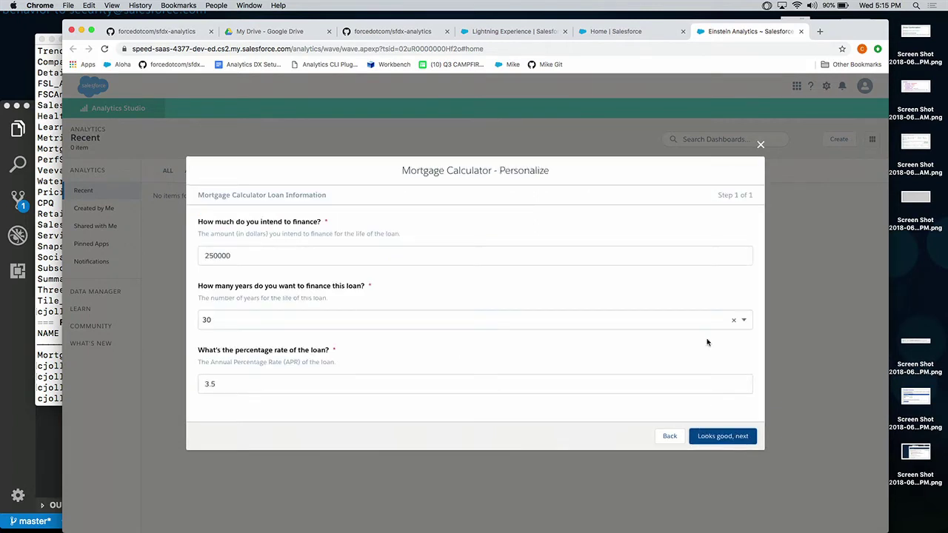
{"action": "left_click", "coordinate": [713, 436]}
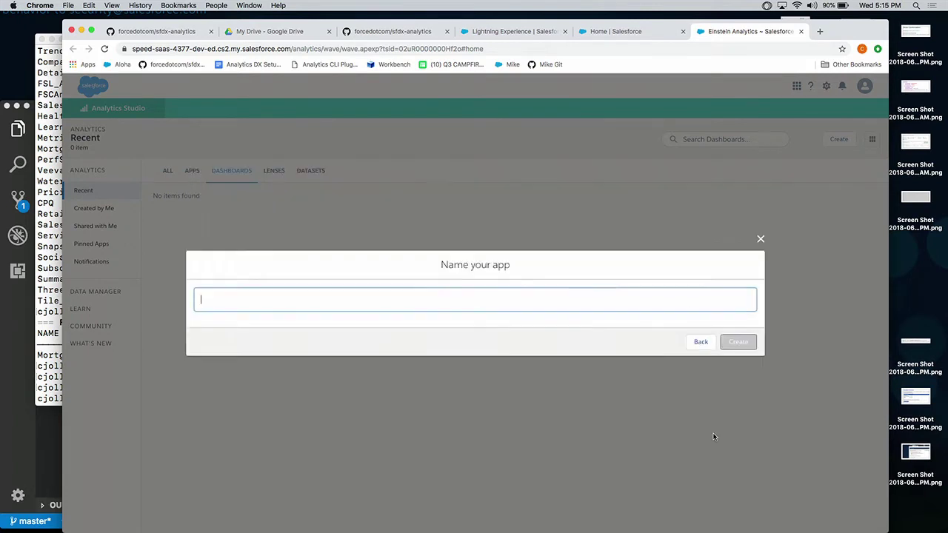
{"action": "type", "text": "My "}
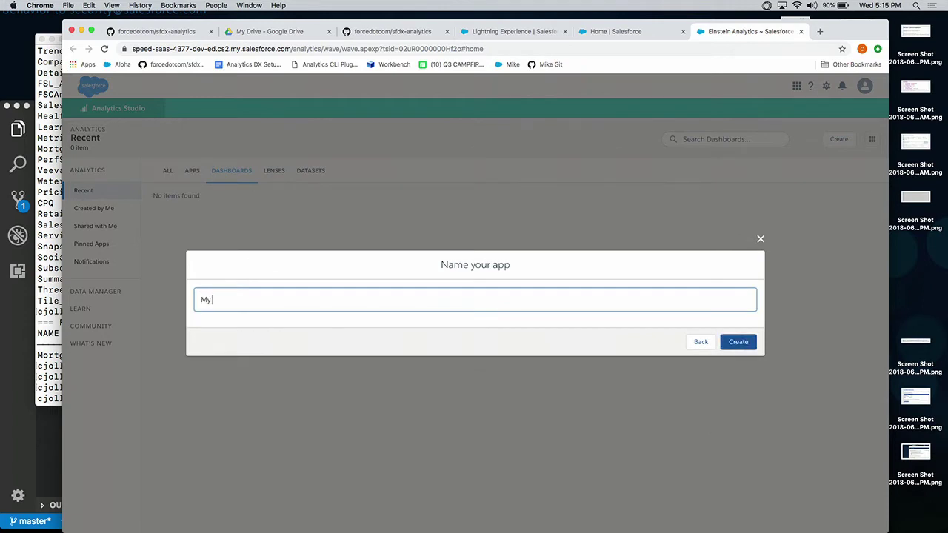
{"action": "type", "text": "App"}
{"action": "left_click", "coordinate": [732, 342]}
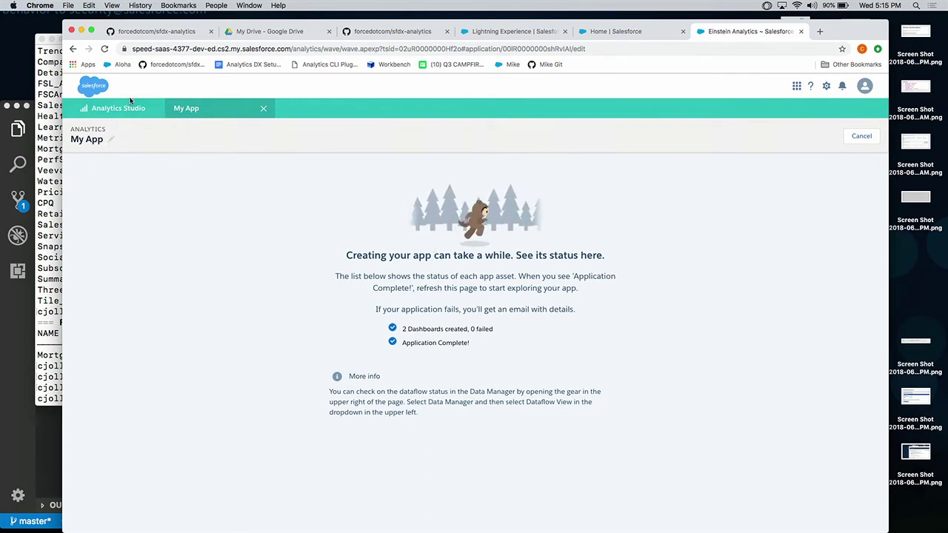
- Reload the My App page, examine its Amortized Schedule dashboard, and close the dashboard
{"action": "left_click", "coordinate": [274, 49]}
{"action": "key", "text": "Return"}
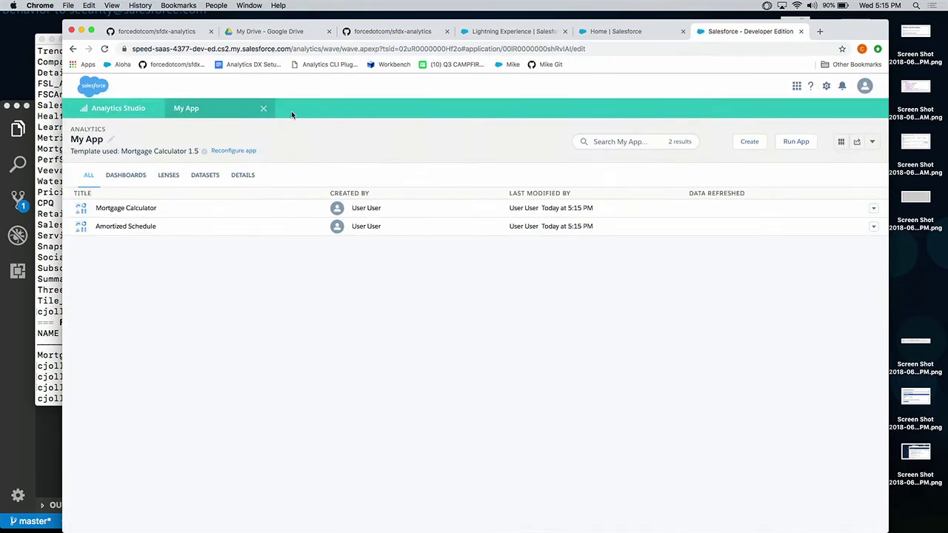
{"action": "left_click", "coordinate": [140, 227]}
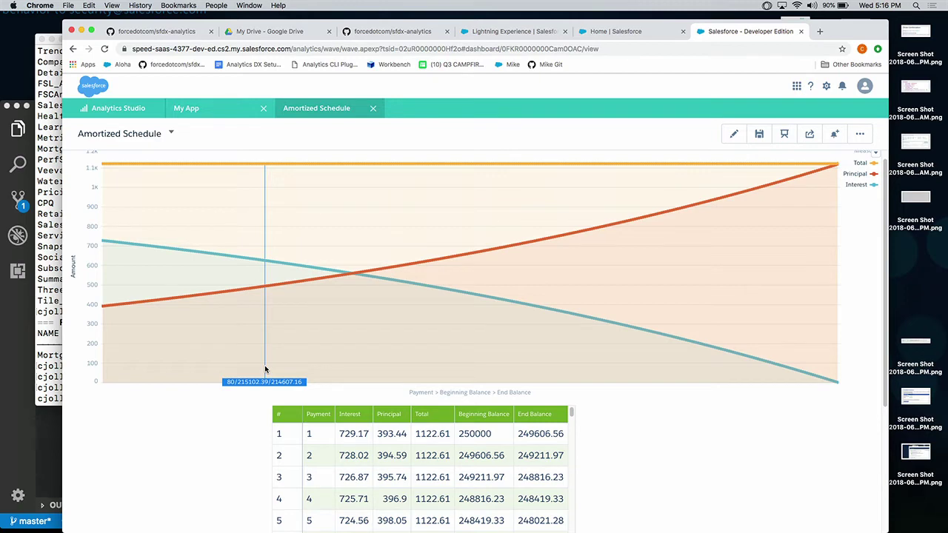
{"action": "left_click", "coordinate": [373, 110]}
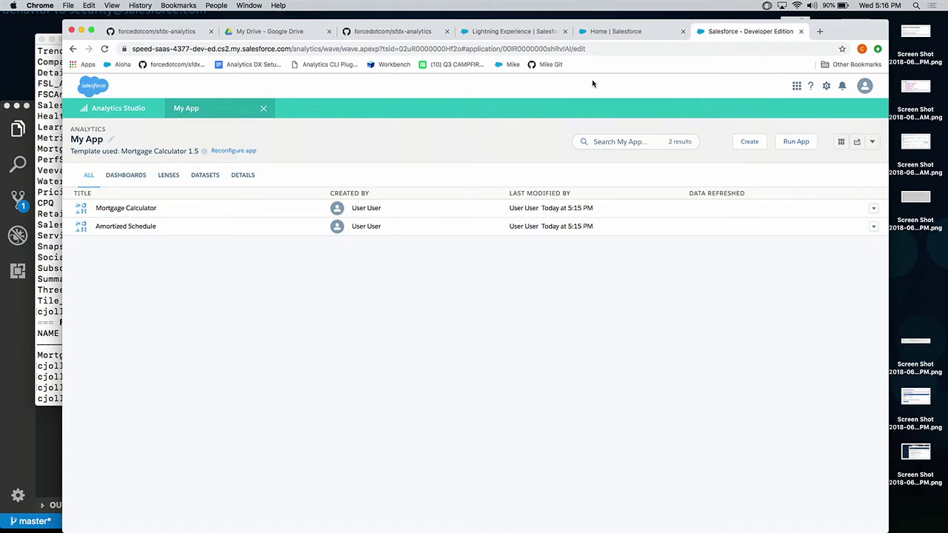
- Open the DF18 - Intro to the Einstein Analytics Developer Experience presentation from Google Drive and go to slide 17, Einstein Discovery API
{"action": "left_click", "coordinate": [256, 33]}
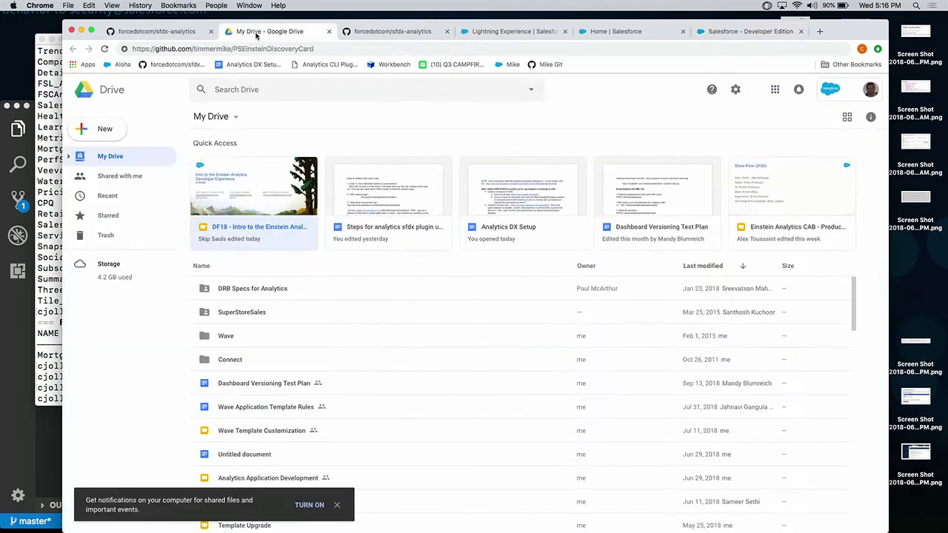
{"action": "left_click", "coordinate": [259, 191]}
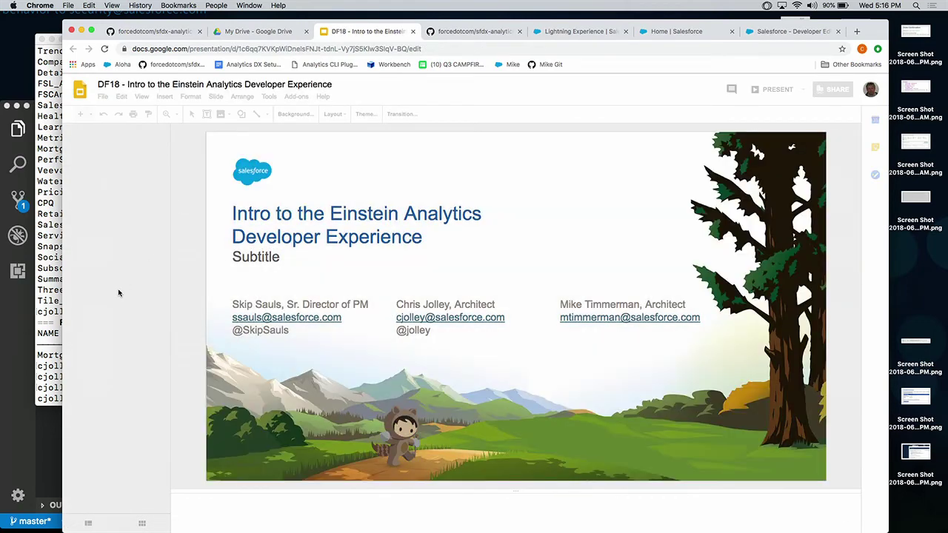
{"action": "scroll", "coordinate": [118, 293], "scroll_direction": "down", "scroll_amount": 10}
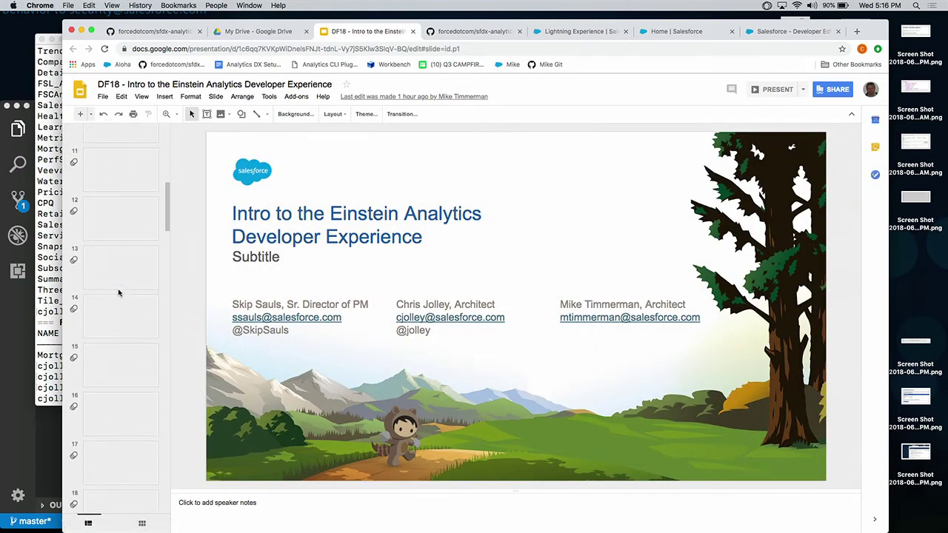
{"action": "scroll", "coordinate": [119, 222], "scroll_direction": "down", "scroll_amount": 3}
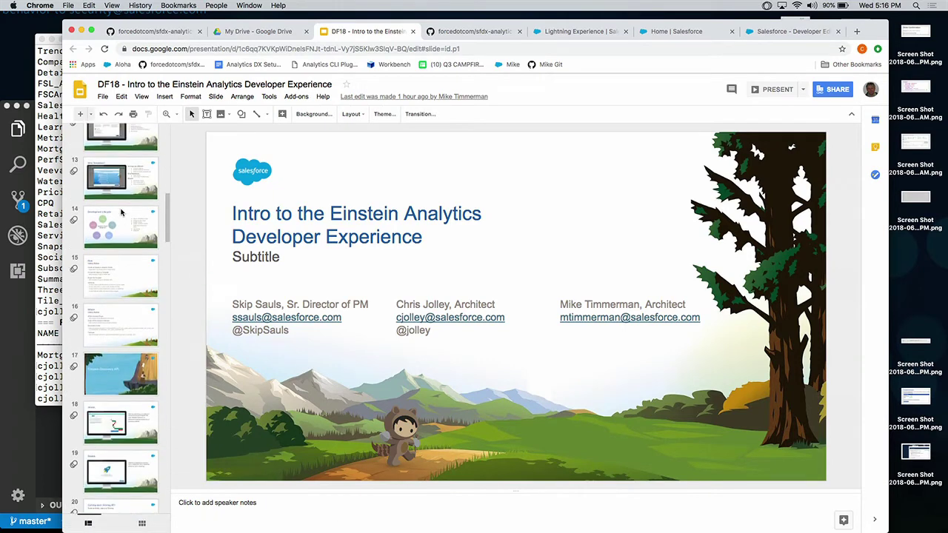
{"action": "left_click", "coordinate": [122, 336]}
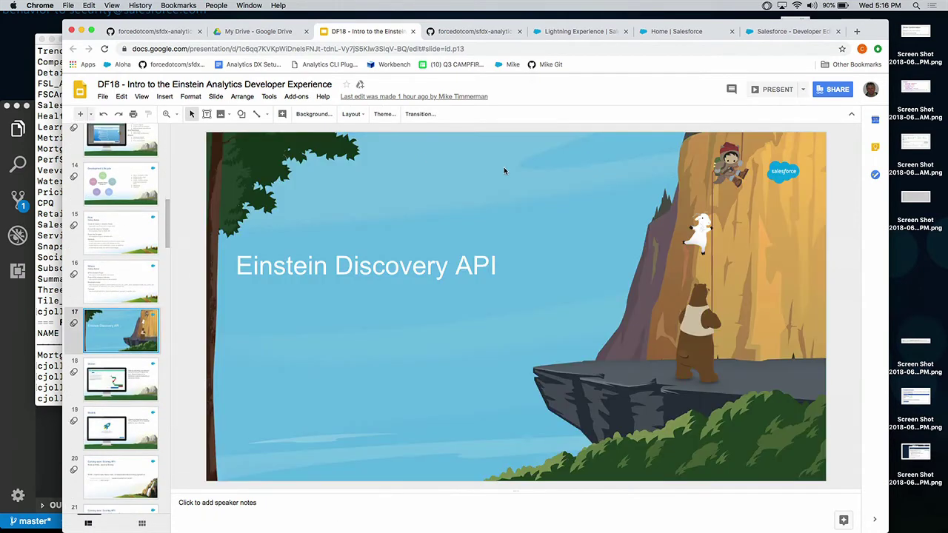
- Present the slide deck from slide 17, Einstein Discovery API
{"action": "left_click", "coordinate": [785, 91]}
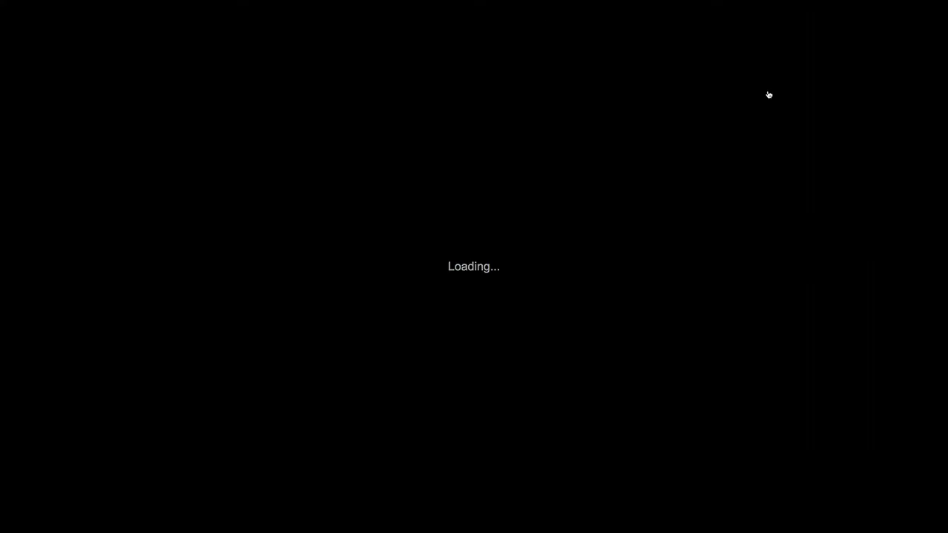
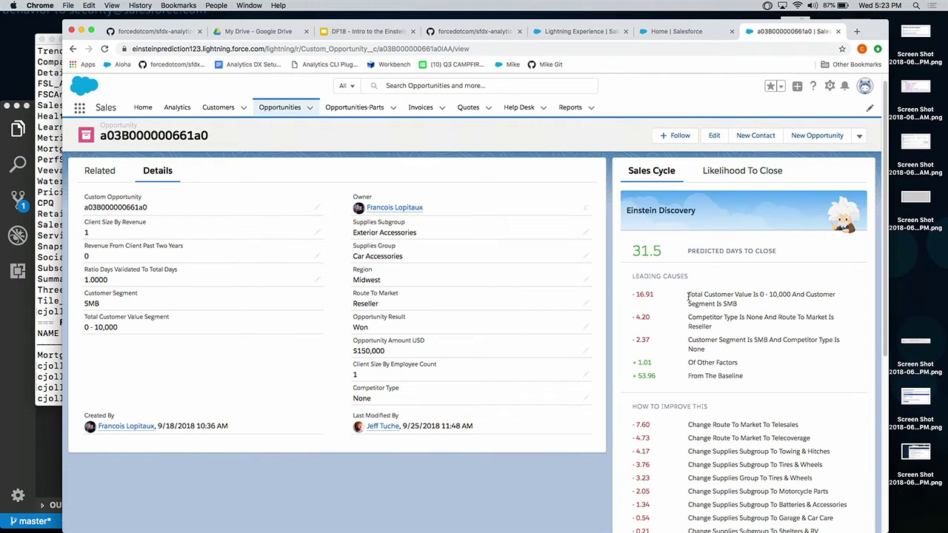
- Examine the opportunity's Einstein Discovery sales cycle causes and suggested improvements, plus its Likelihood To Close prediction
{"action": "scroll", "coordinate": [689, 296], "scroll_direction": "down", "scroll_amount": 2}
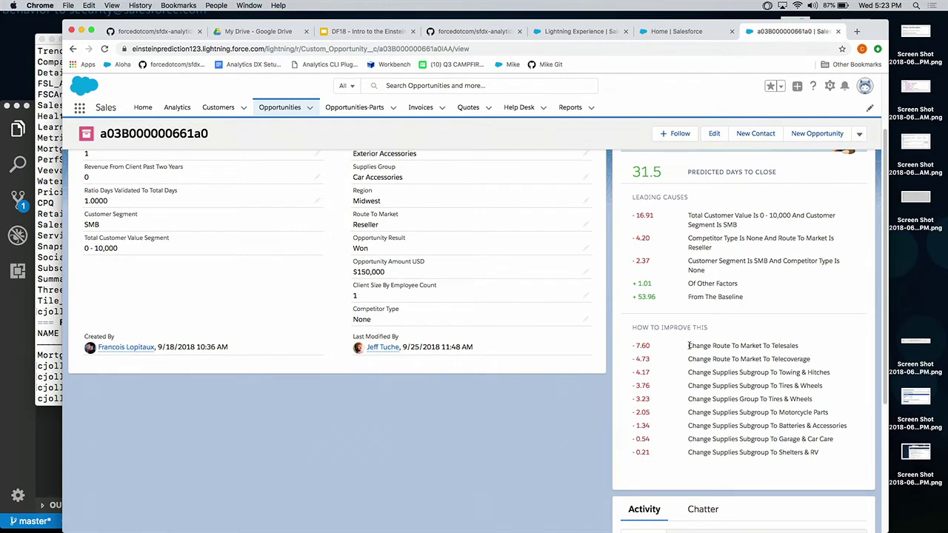
{"action": "left_click_drag", "start_coordinate": [689, 345], "coordinate": [769, 368]}
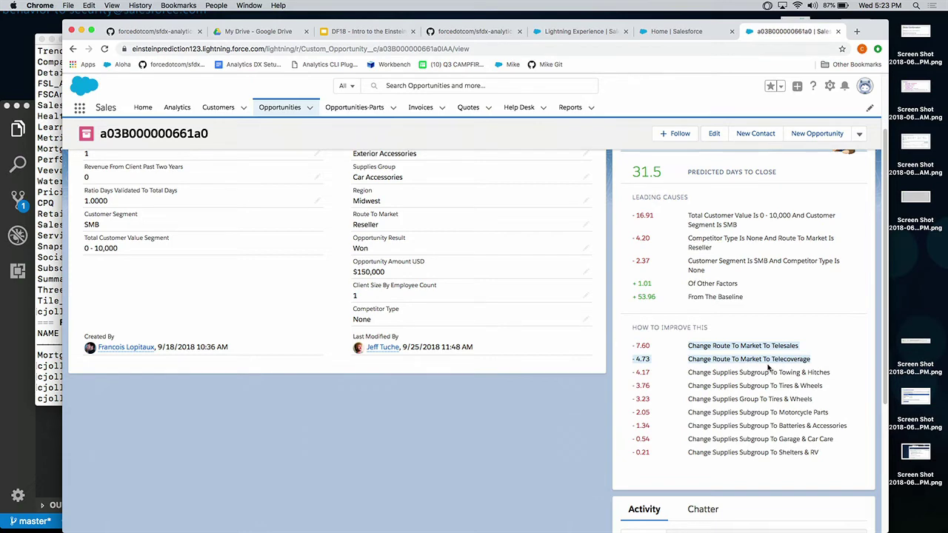
{"action": "scroll", "coordinate": [768, 368], "scroll_direction": "up", "scroll_amount": 2}
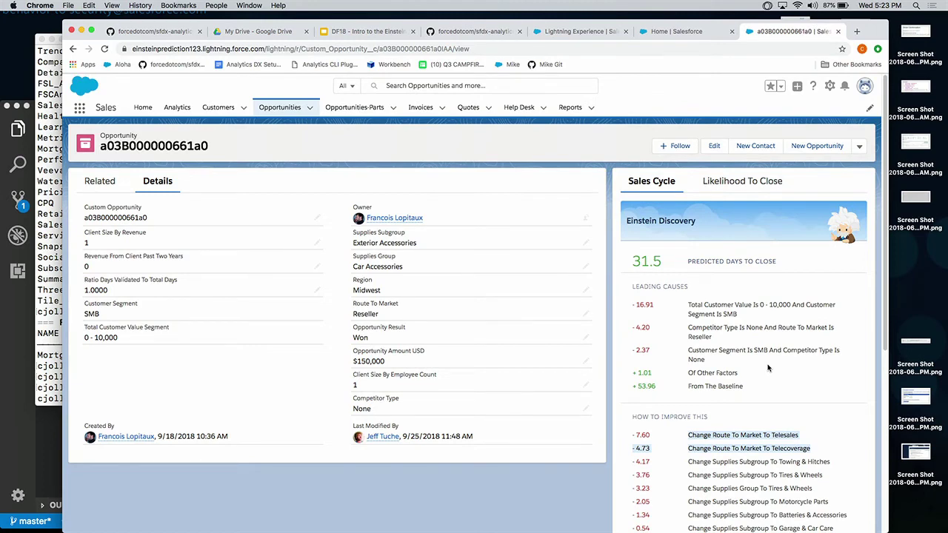
{"action": "left_click", "coordinate": [735, 180]}
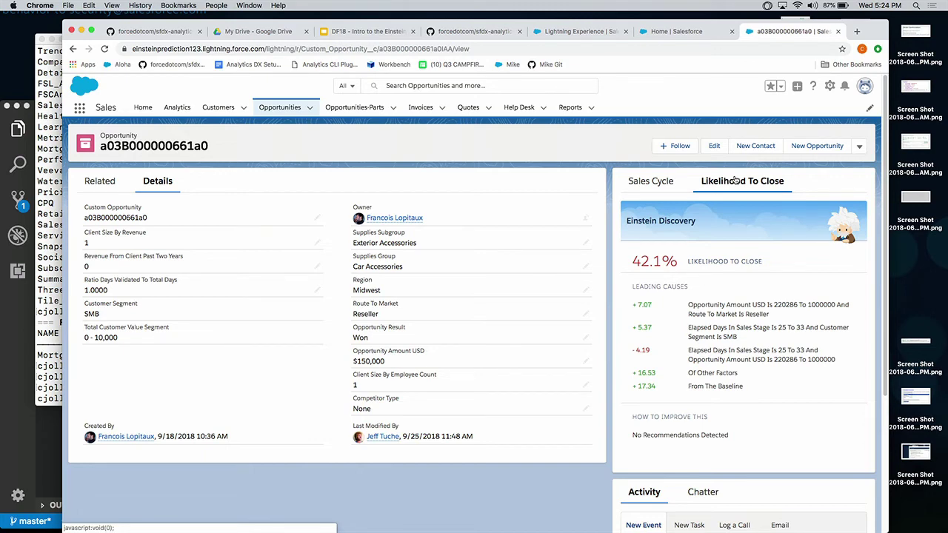
- Open the first recently viewed Help Desk record and examine its Einstein Discovery Predicted CSAT card
{"action": "left_click", "coordinate": [527, 108]}
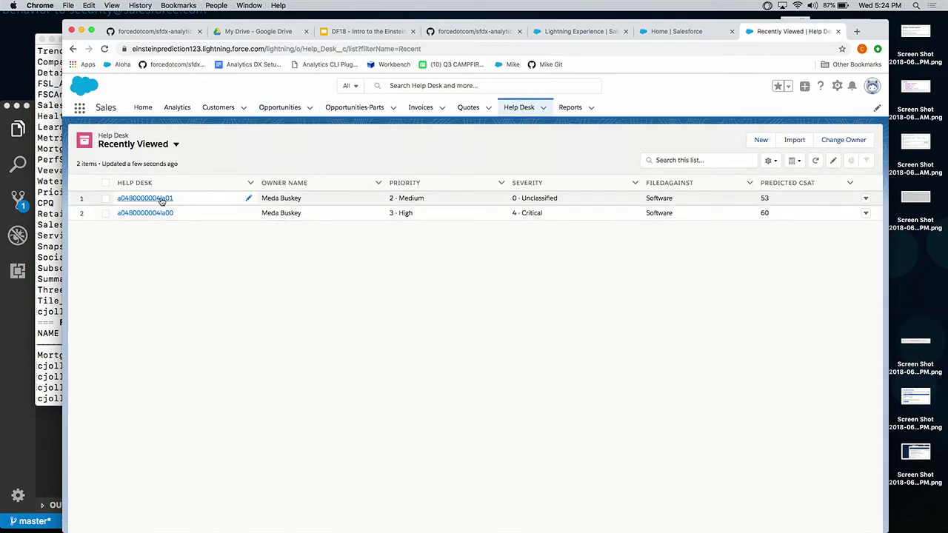
{"action": "left_click", "coordinate": [161, 201]}
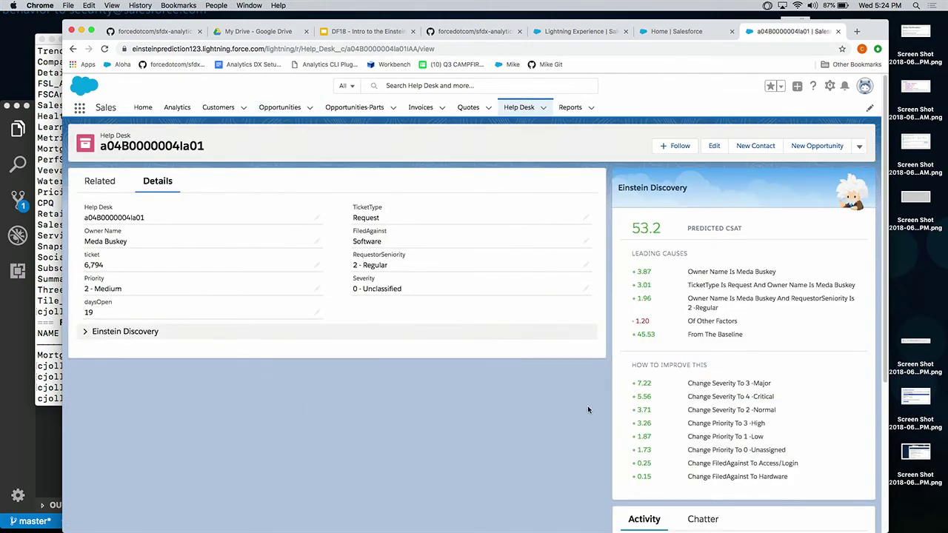
{"action": "scroll", "coordinate": [588, 410], "scroll_direction": "down", "scroll_amount": 1}
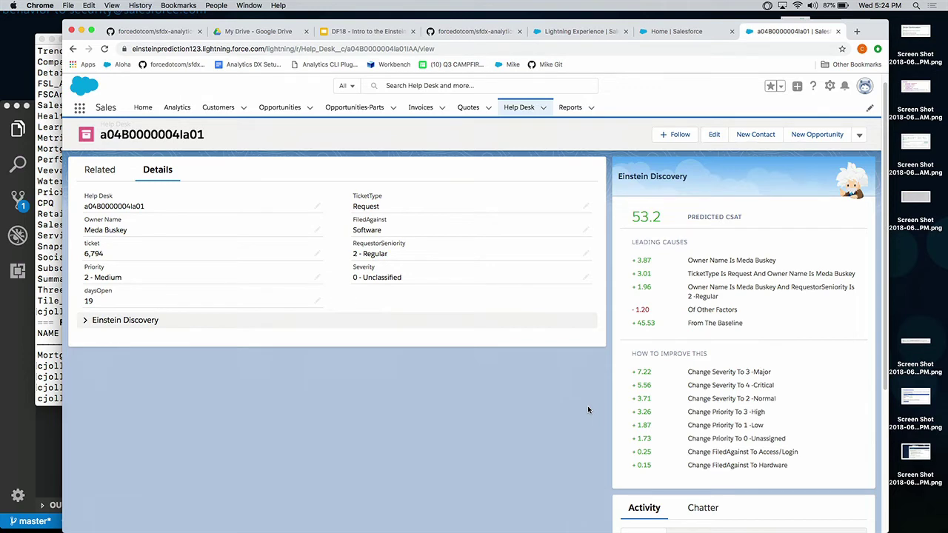
- Open Setup, search its navigation for "light", and go to Lightning App Builder
{"action": "left_click", "coordinate": [828, 86]}
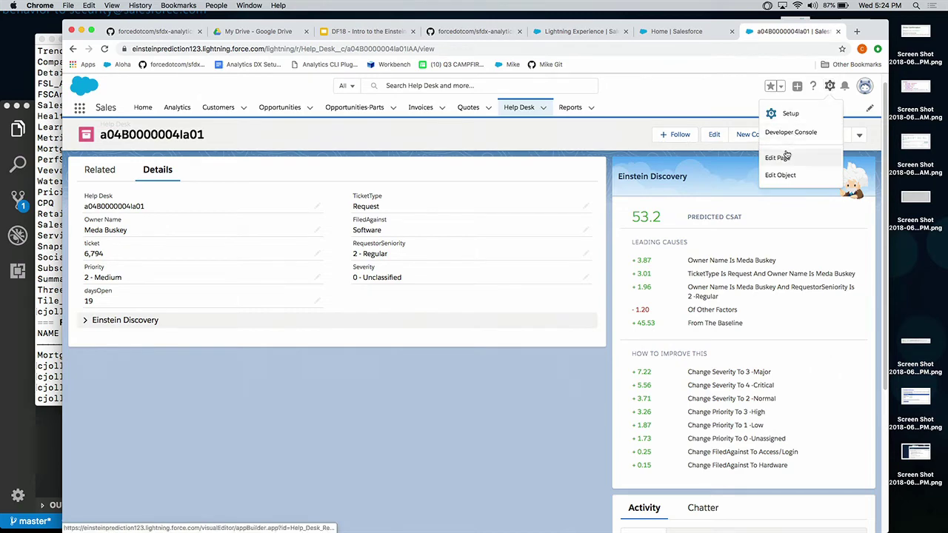
{"action": "left_click", "coordinate": [793, 115]}
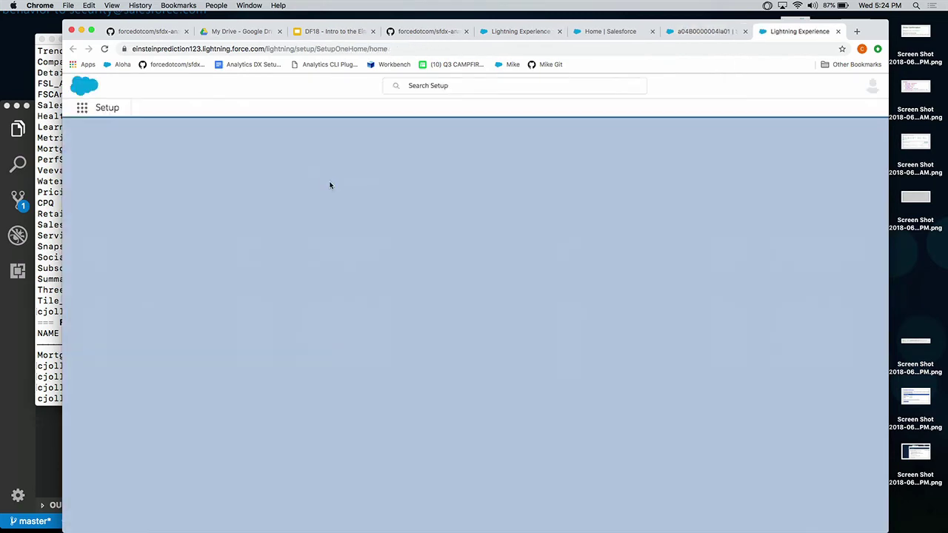
{"action": "scroll", "coordinate": [127, 320], "scroll_direction": "down", "scroll_amount": 2}
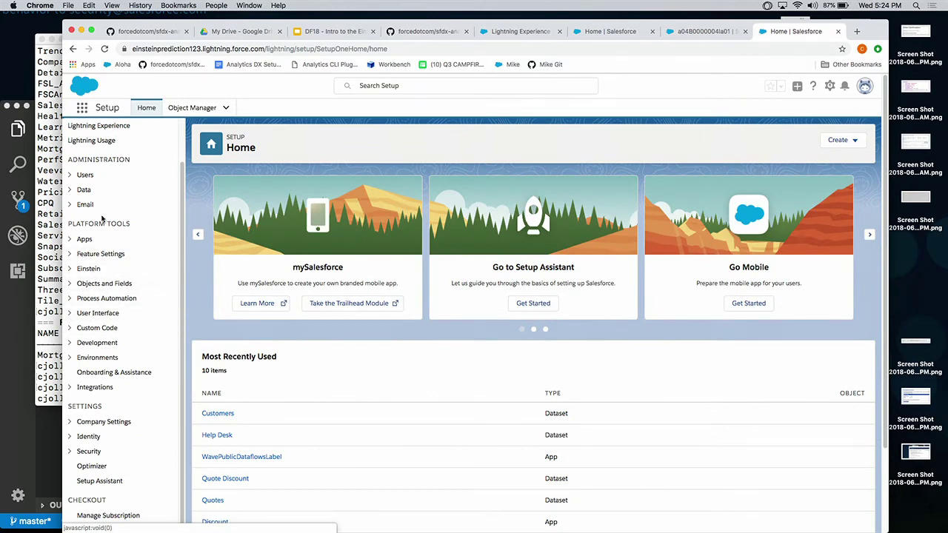
{"action": "scroll", "coordinate": [119, 158], "scroll_direction": "up", "scroll_amount": 2}
{"action": "left_click", "coordinate": [116, 136]}
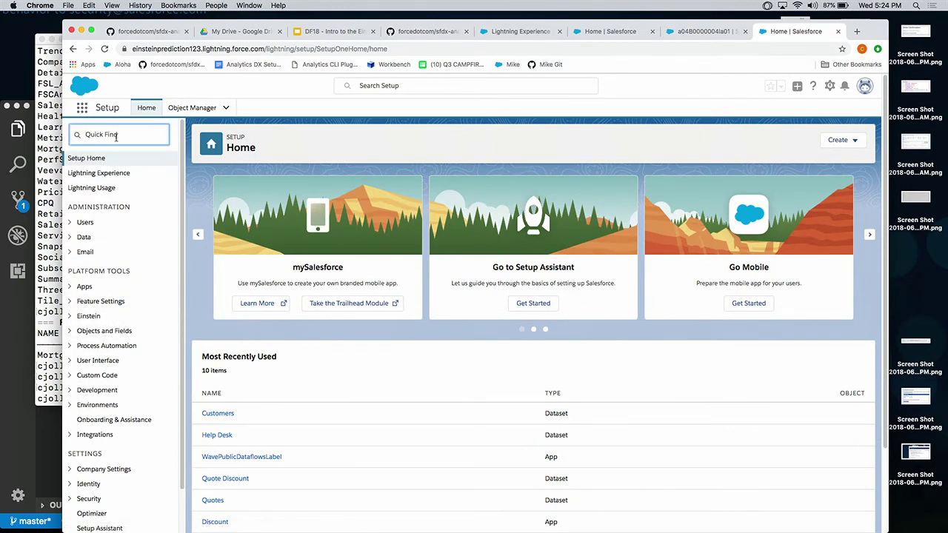
{"action": "type", "text": "app"}
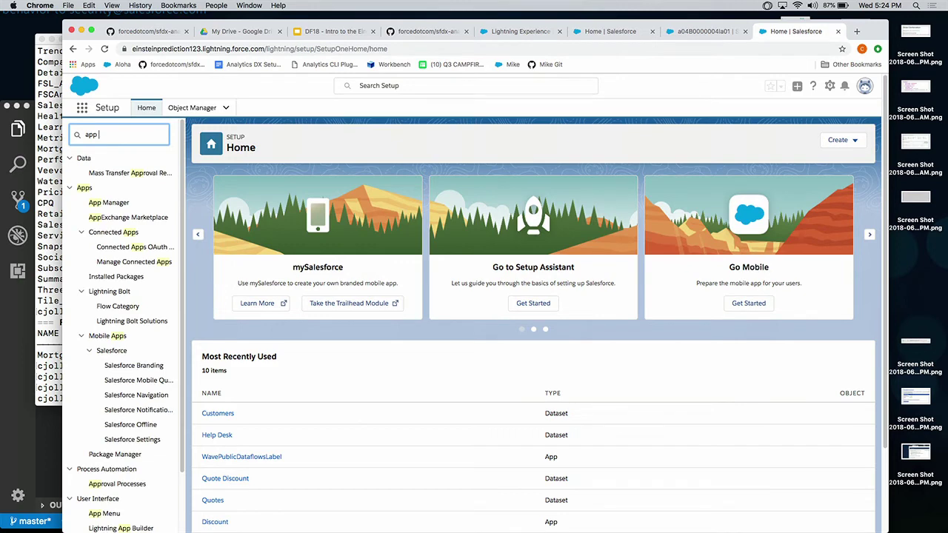
{"action": "double_click", "coordinate": [107, 135]}
{"action": "type", "text": "light"}
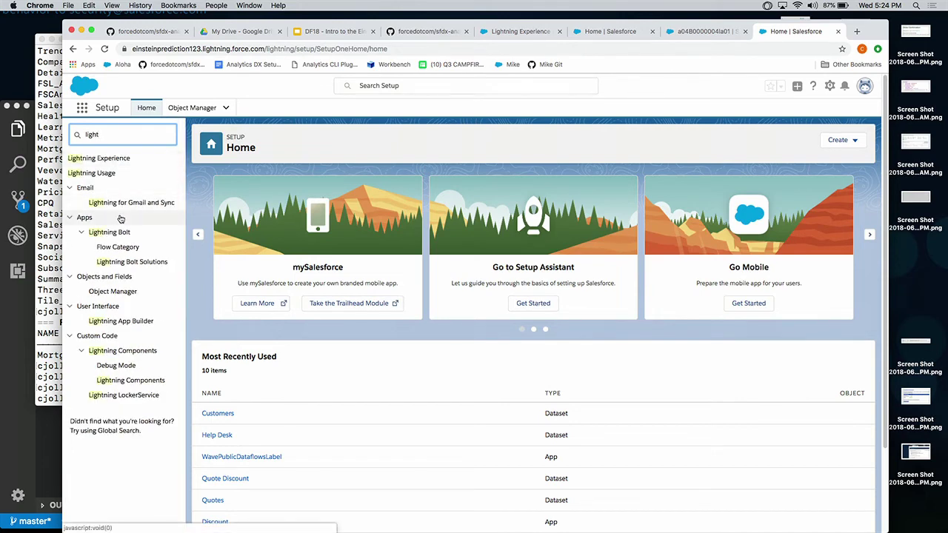
{"action": "left_click", "coordinate": [137, 322]}
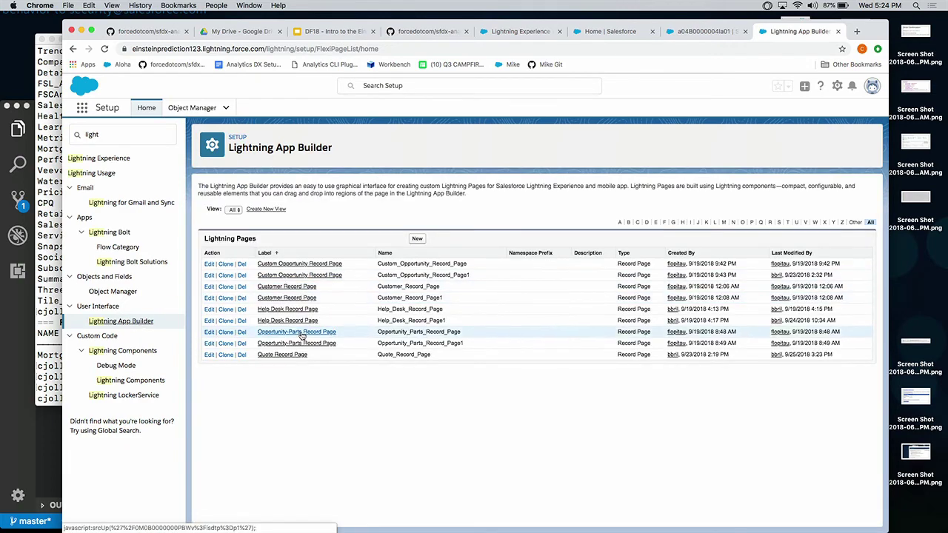
- Open Help_Desk_Record_Page1 for editing and examine the properties of its PSAPIEinsteinDiscoveryCard component and the custom components list
{"action": "left_click", "coordinate": [208, 321]}
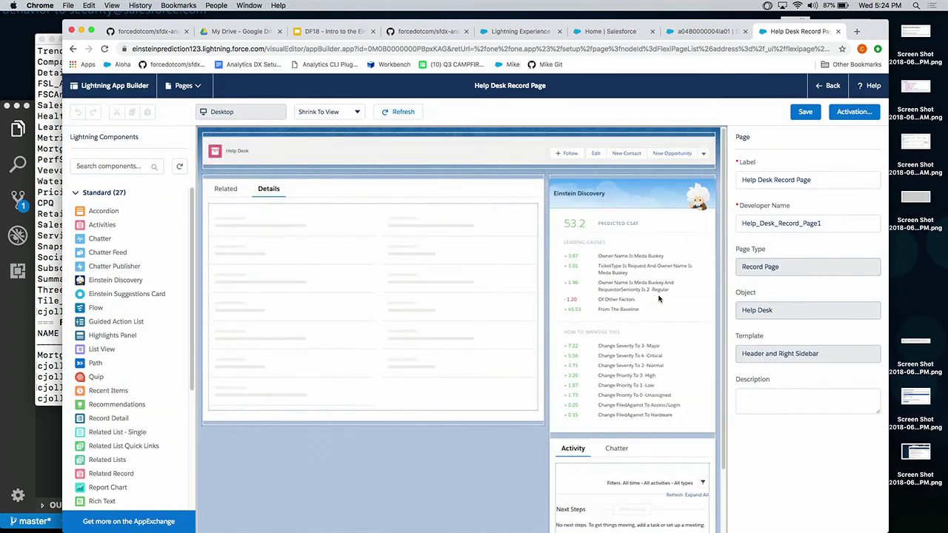
{"action": "left_click", "coordinate": [619, 249]}
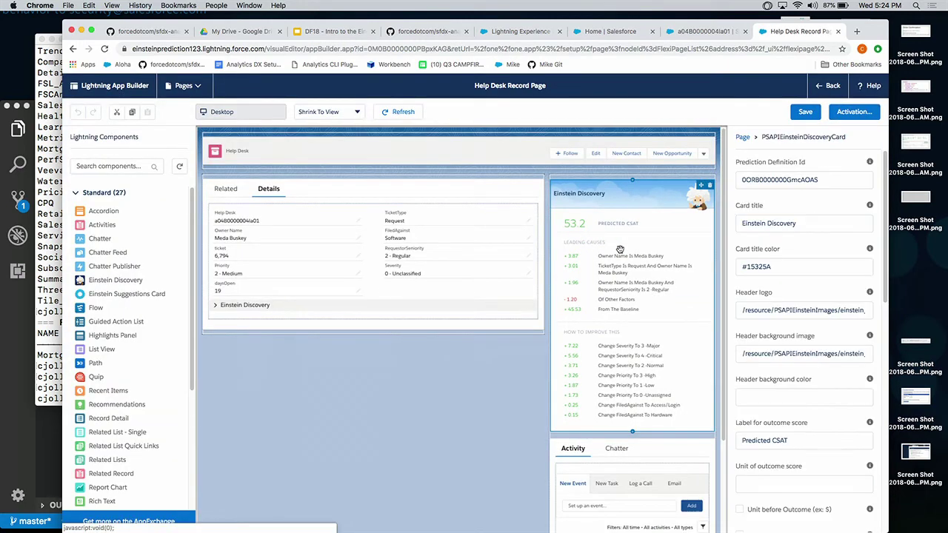
{"action": "scroll", "coordinate": [165, 354], "scroll_direction": "down", "scroll_amount": 5}
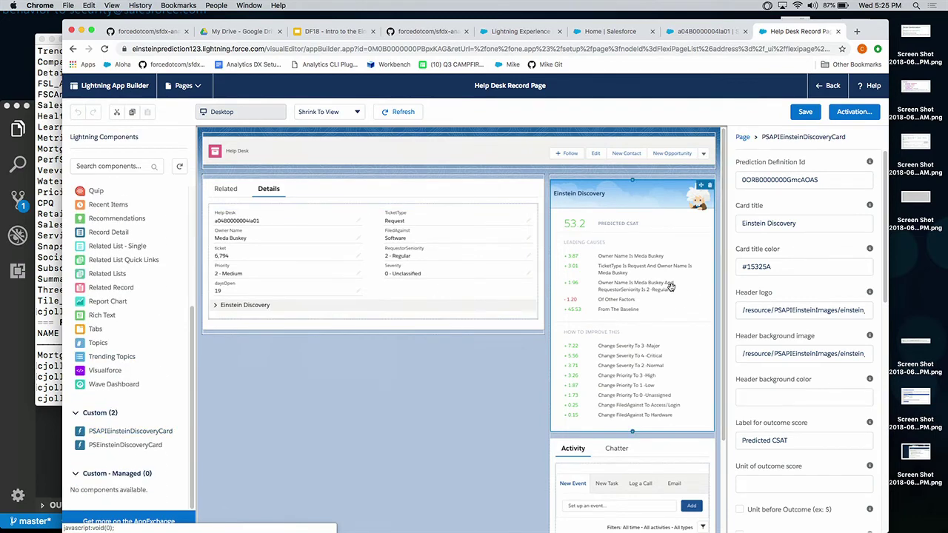
{"action": "scroll", "coordinate": [817, 186], "scroll_direction": "down", "scroll_amount": 1}
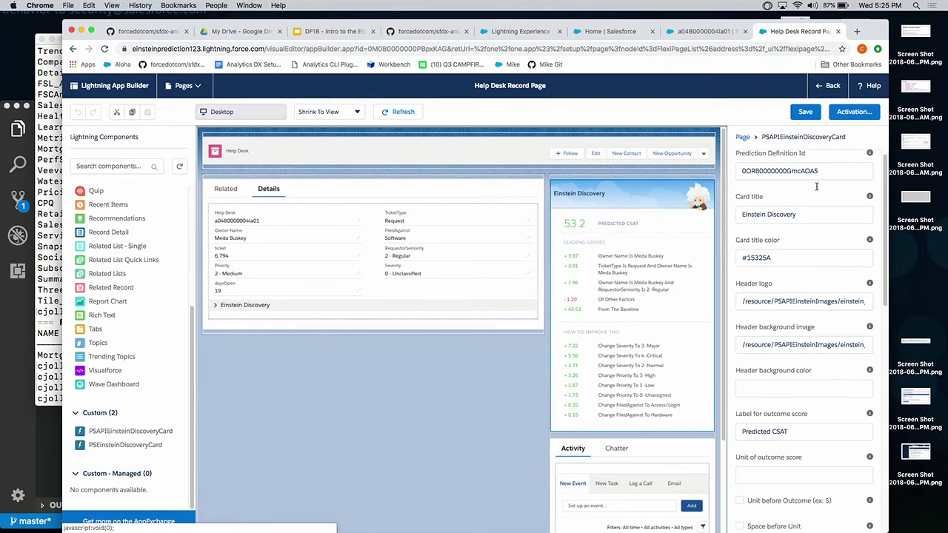
{"action": "scroll", "coordinate": [816, 187], "scroll_direction": "down", "scroll_amount": 5}
{"action": "scroll", "coordinate": [817, 188], "scroll_direction": "up", "scroll_amount": 5}
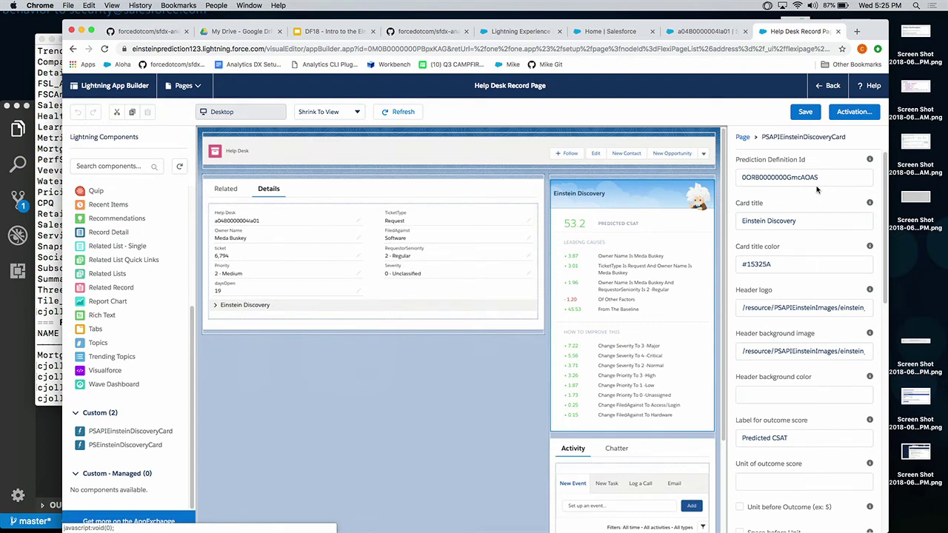
{"action": "scroll", "coordinate": [816, 189], "scroll_direction": "down", "scroll_amount": 4}
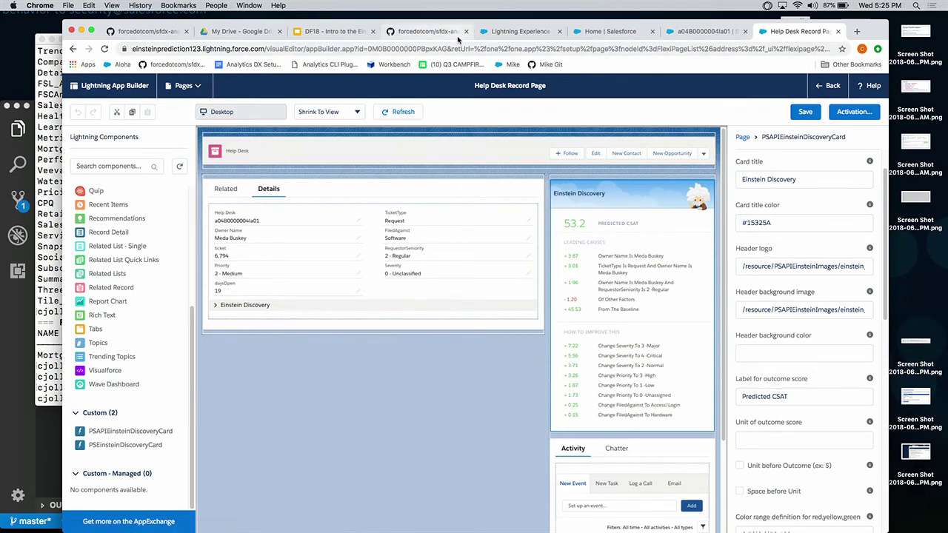
- Open the PSEinsteinDiscoveryCard GitHub repository in a new tab and view src/classes/PSAPIEinsteinDiscoveryCardController.cls
{"action": "key", "text": "super+t"}
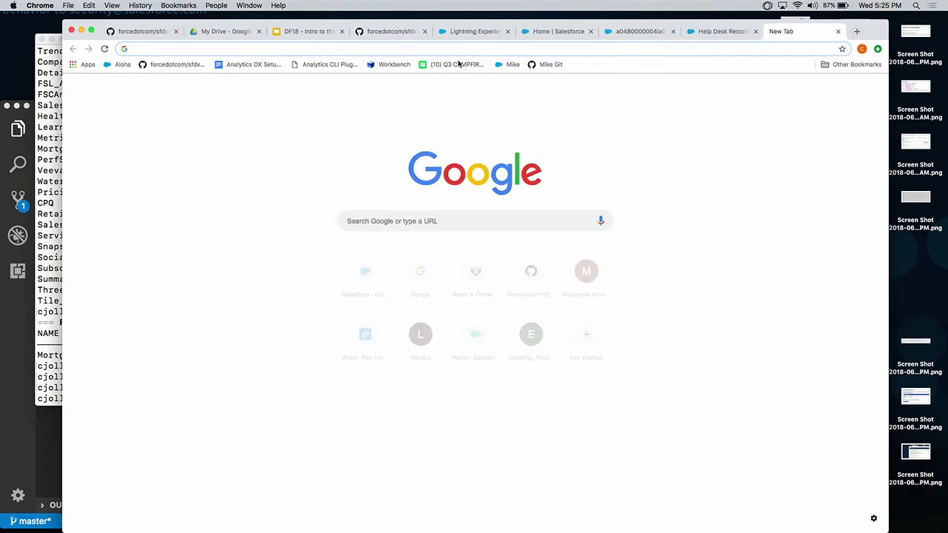
{"action": "left_click", "coordinate": [545, 64]}
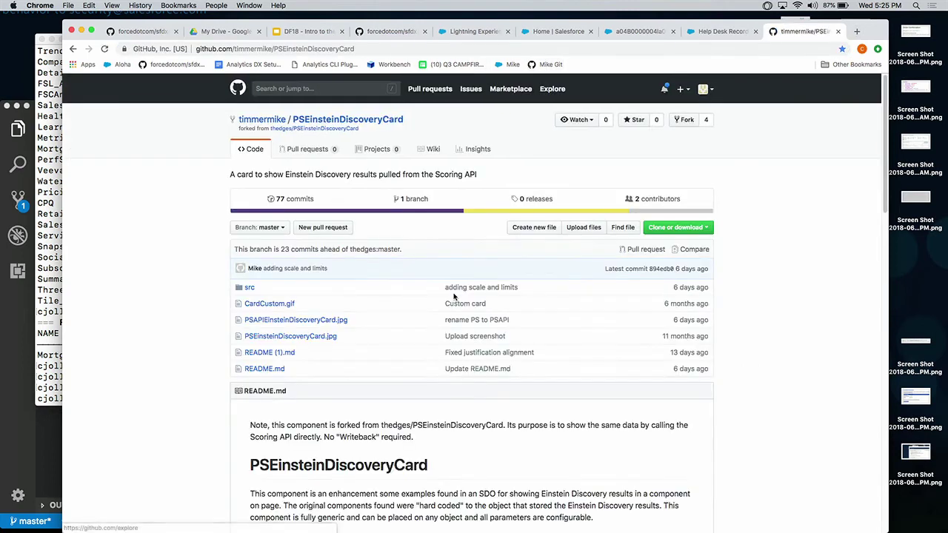
{"action": "left_click", "coordinate": [250, 291]}
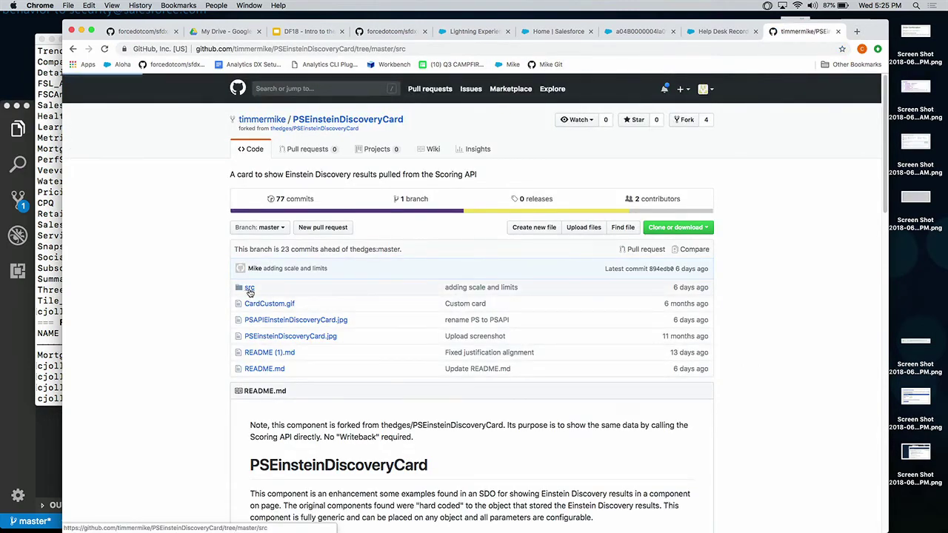
{"action": "left_click", "coordinate": [257, 270]}
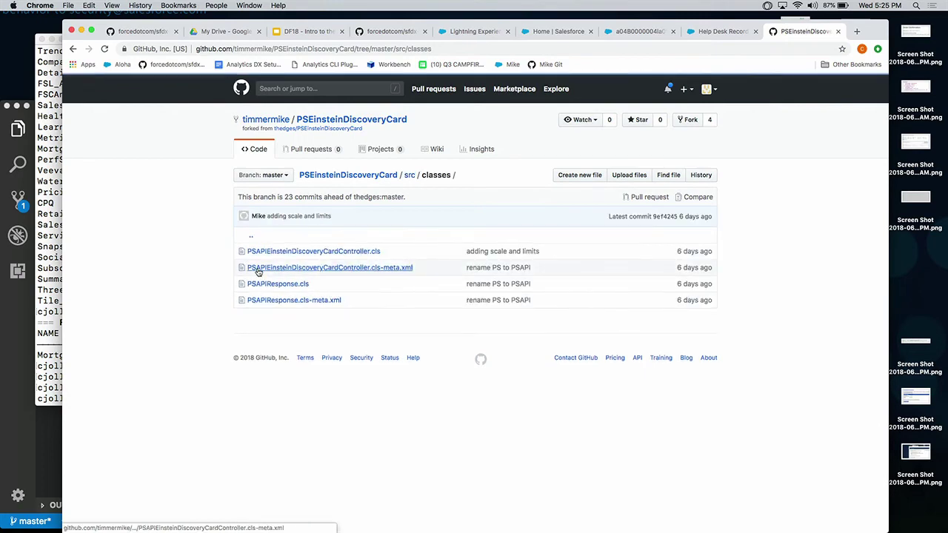
{"action": "left_click", "coordinate": [303, 253]}
- Enlarge the controller code and examine getEDInfo, highlighting the SmartDataDiscoveryPredictInput setup and the SmartDataDiscovery.predict call
{"action": "scroll", "coordinate": [556, 270], "scroll_direction": "down", "scroll_amount": 3}
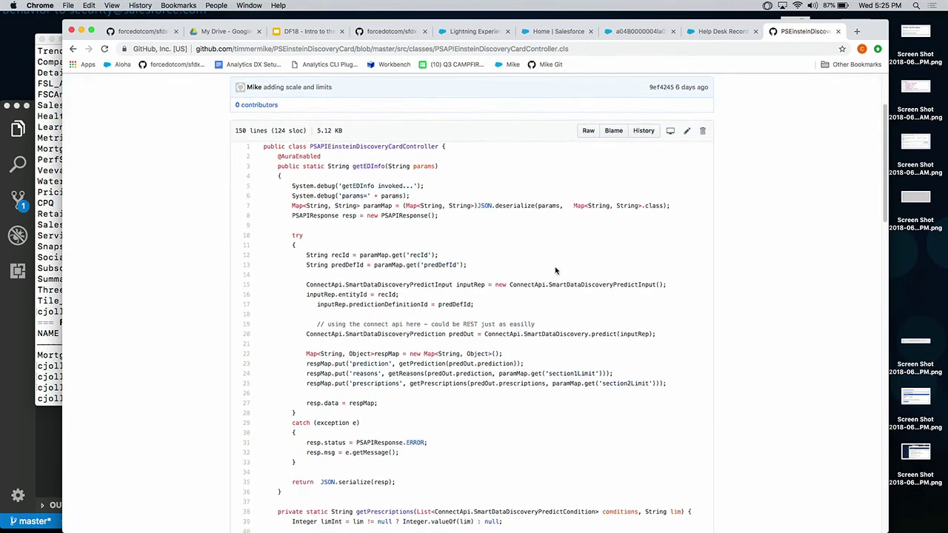
{"action": "scroll", "coordinate": [556, 271], "scroll_direction": "down", "scroll_amount": 3}
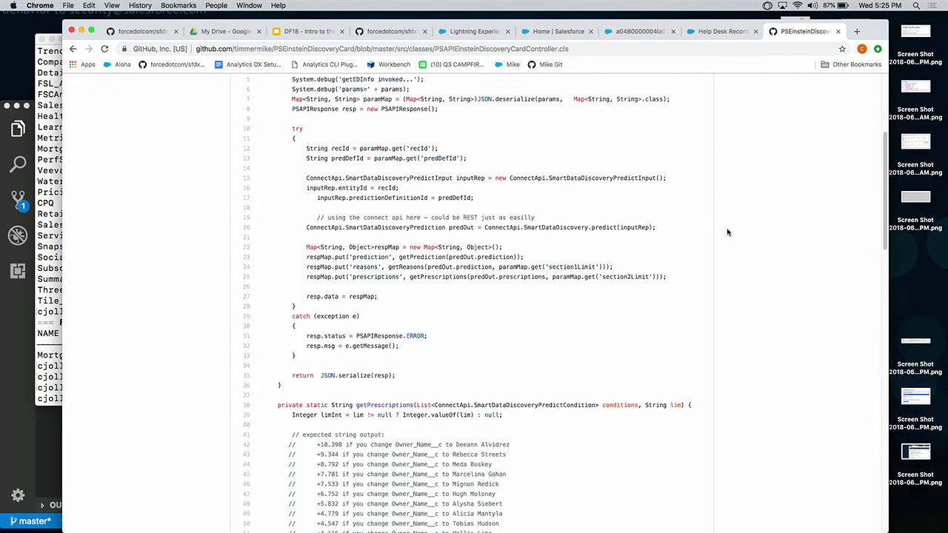
{"action": "key", "text": "super+equal"}
{"action": "key", "text": "super+equal"}
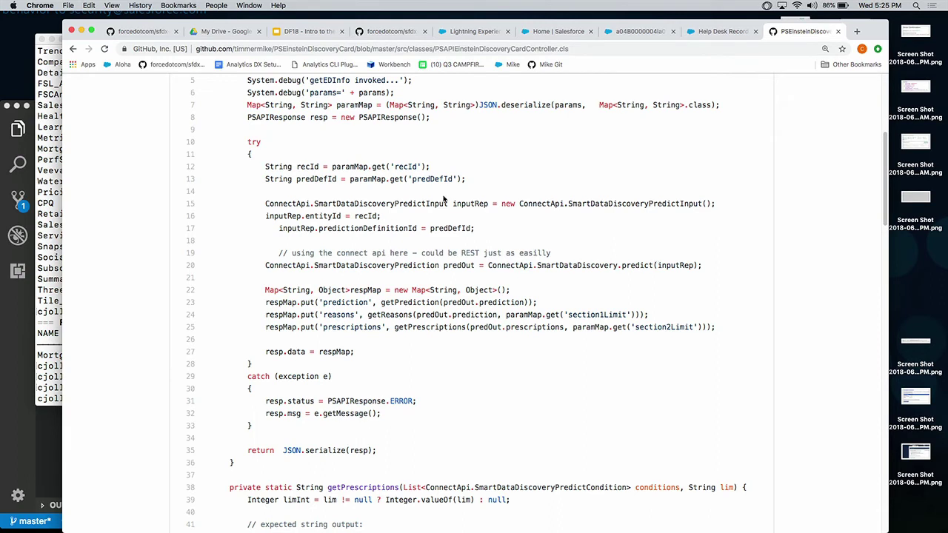
{"action": "left_click_drag", "start_coordinate": [574, 203], "coordinate": [603, 221]}
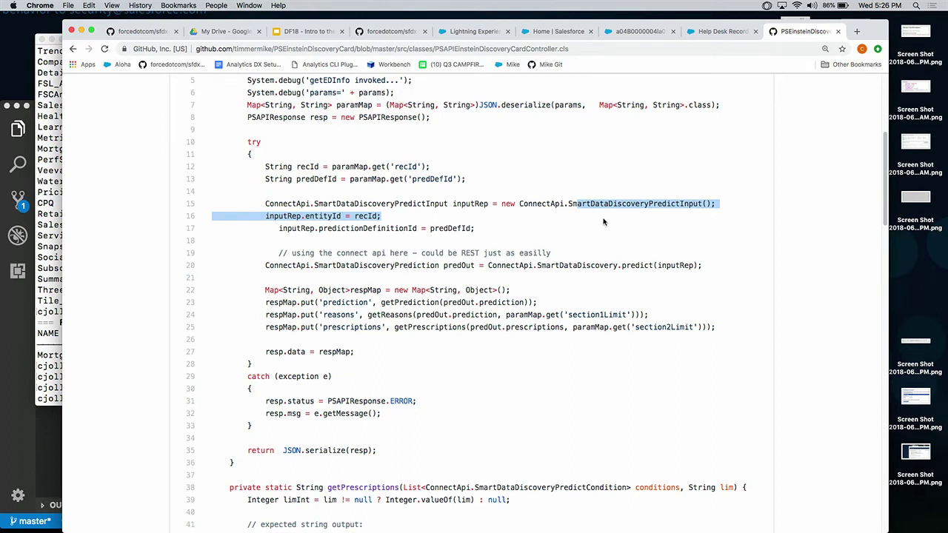
{"action": "scroll", "coordinate": [604, 221], "scroll_direction": "down", "scroll_amount": 2}
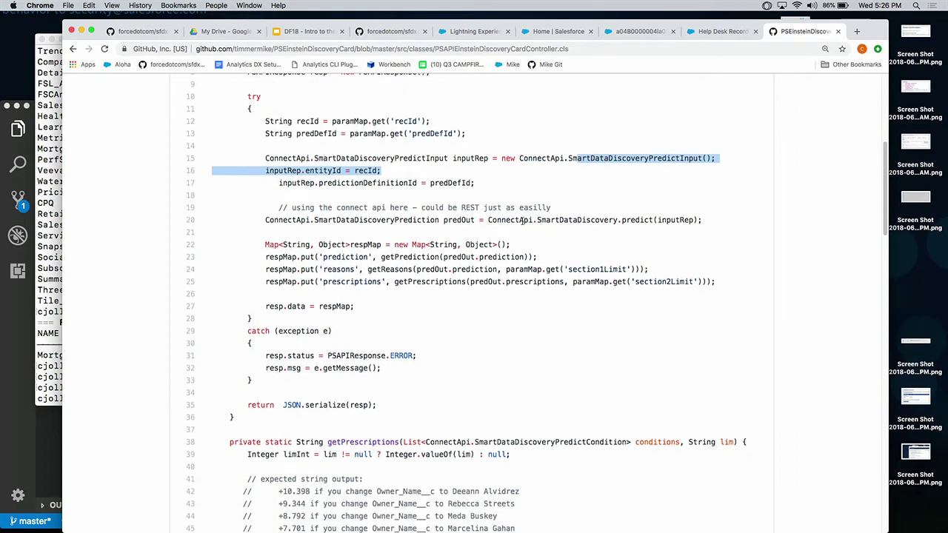
{"action": "left_click", "coordinate": [521, 221]}
{"action": "left_click_drag", "start_coordinate": [521, 220], "coordinate": [703, 223]}
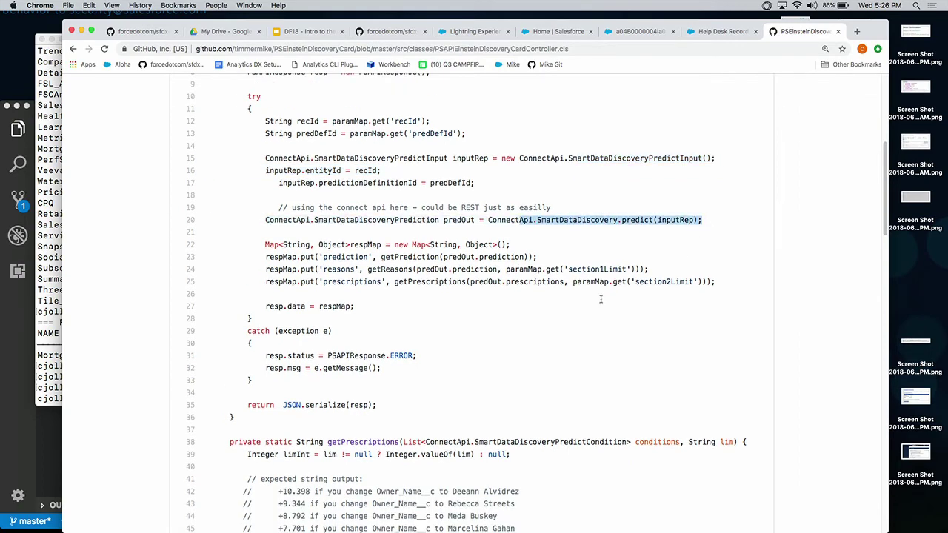
- Examine the rest of the controller class, covering how prescriptions and reasons are assembled into strings
{"action": "scroll", "coordinate": [515, 282], "scroll_direction": "down", "scroll_amount": 1}
{"action": "scroll", "coordinate": [516, 281], "scroll_direction": "down", "scroll_amount": 10}
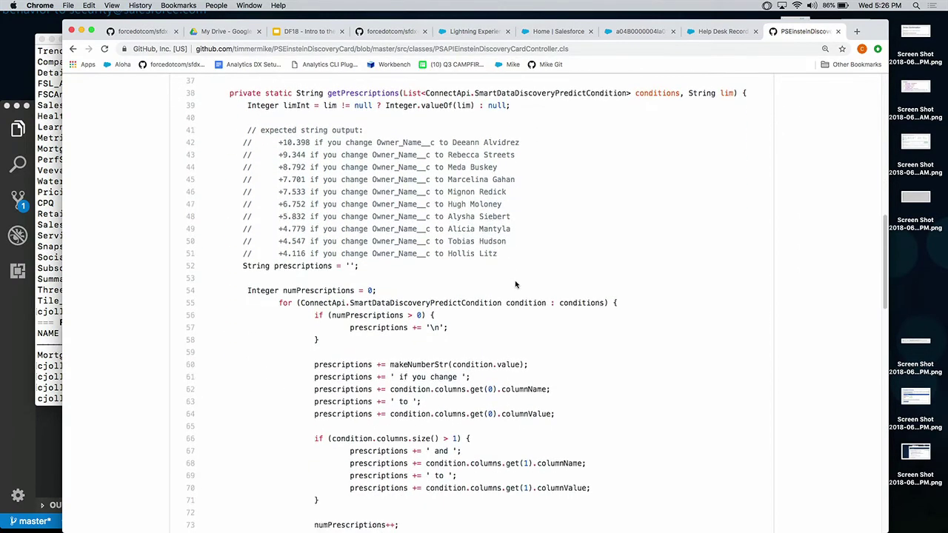
{"action": "scroll", "coordinate": [516, 285], "scroll_direction": "down", "scroll_amount": 8}
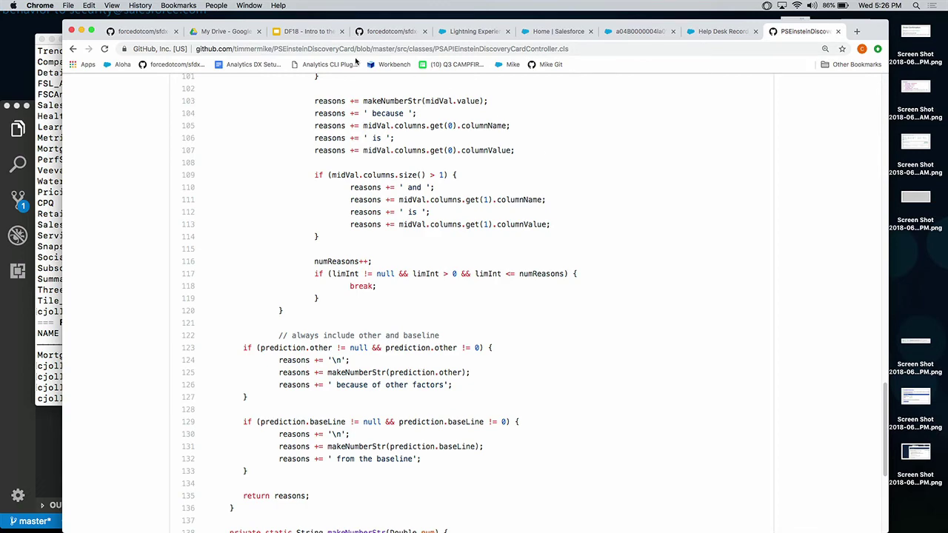
- Return to the DF18 presentation, present it from slide 23, and advance to the Web SDK slide
{"action": "left_click", "coordinate": [306, 31]}
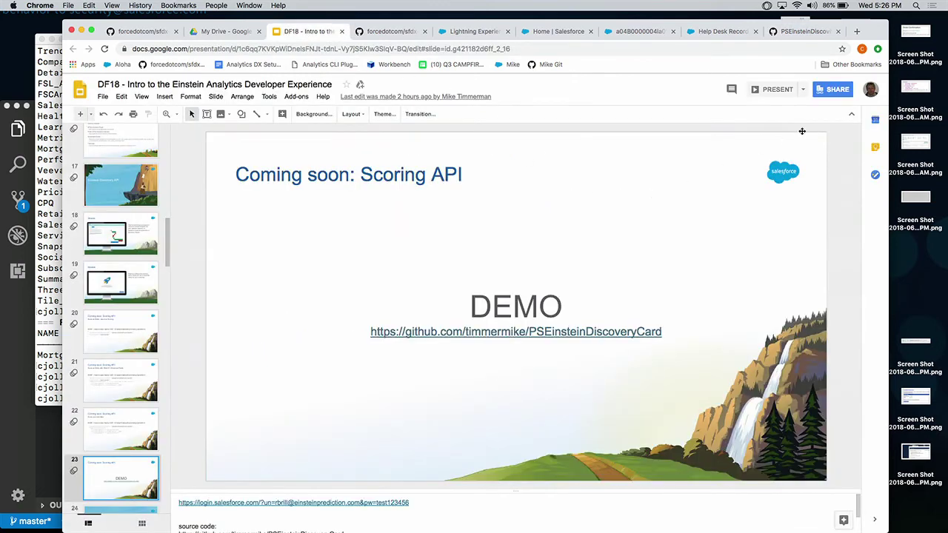
{"action": "left_click", "coordinate": [777, 94]}
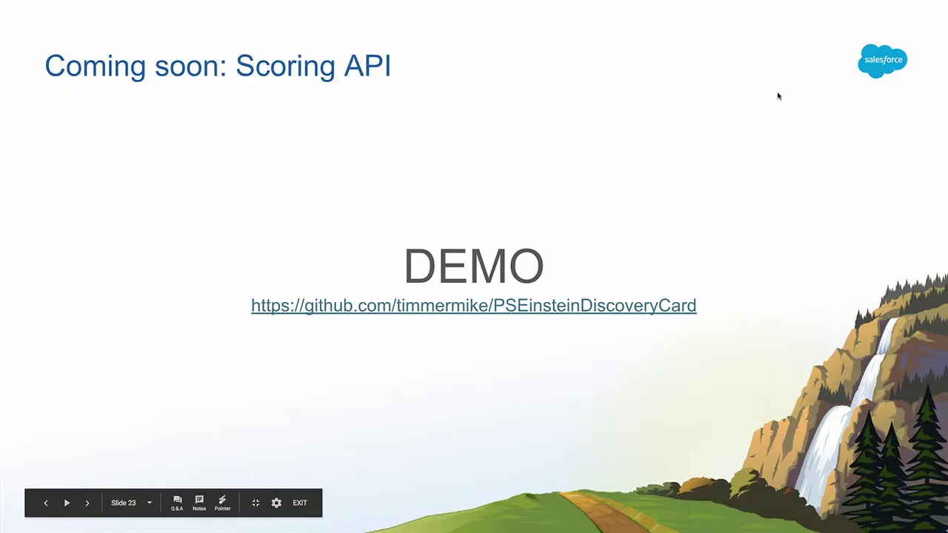
{"action": "key", "text": "Right"}
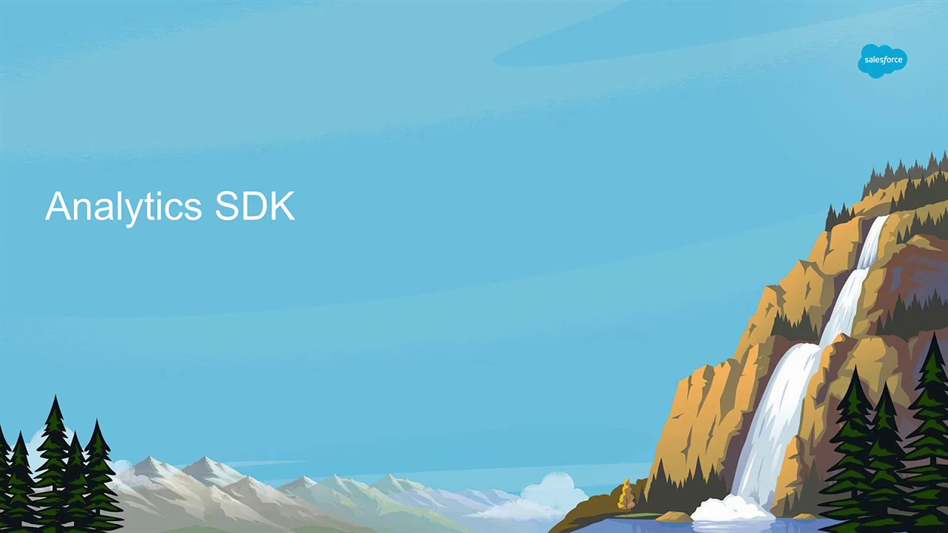
{"action": "key", "text": "Right"}
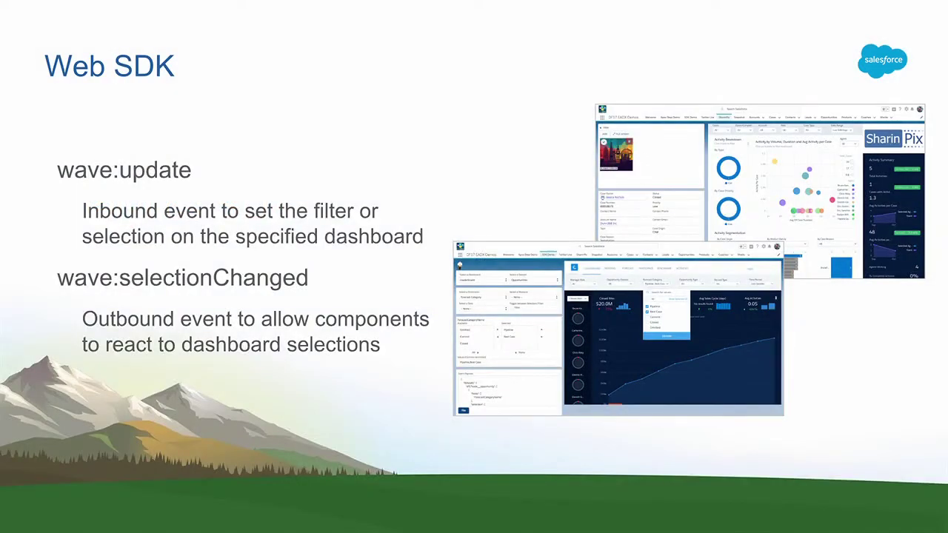